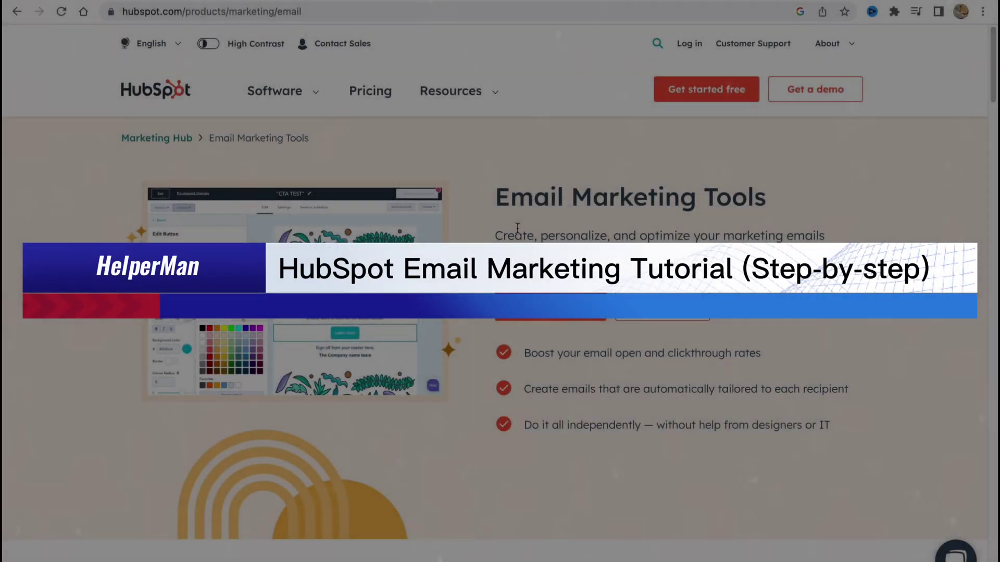
Scroll down through the Email Marketing Tools product page and back up toward the top
scroll(517, 229, "down", 6)
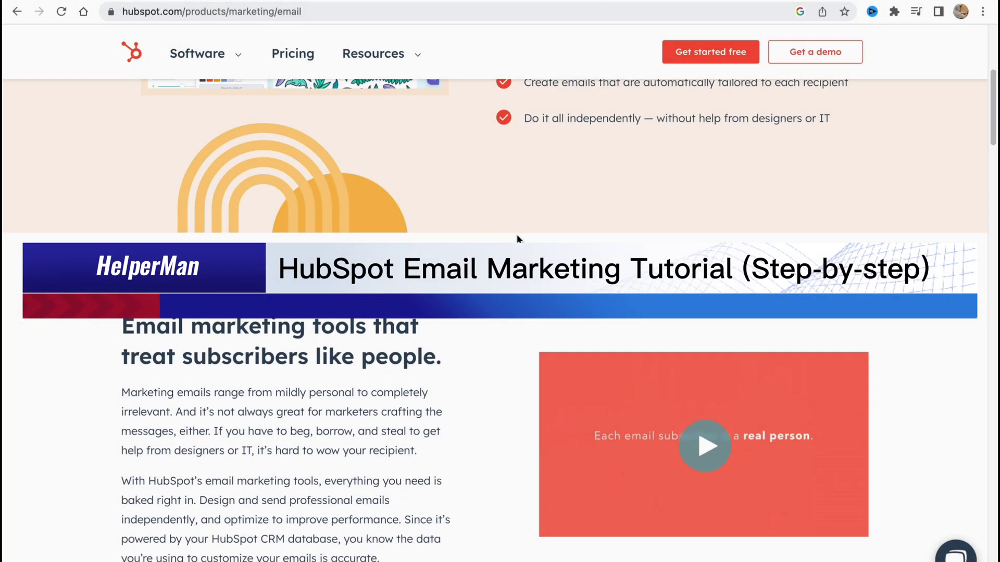
scroll(517, 237, "down", 10)
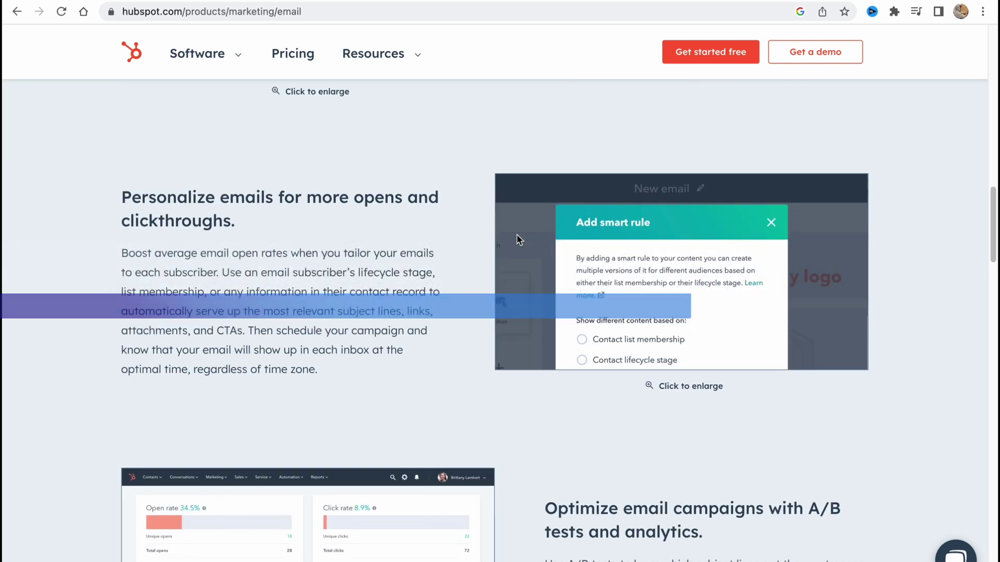
scroll(518, 240, "down", 12)
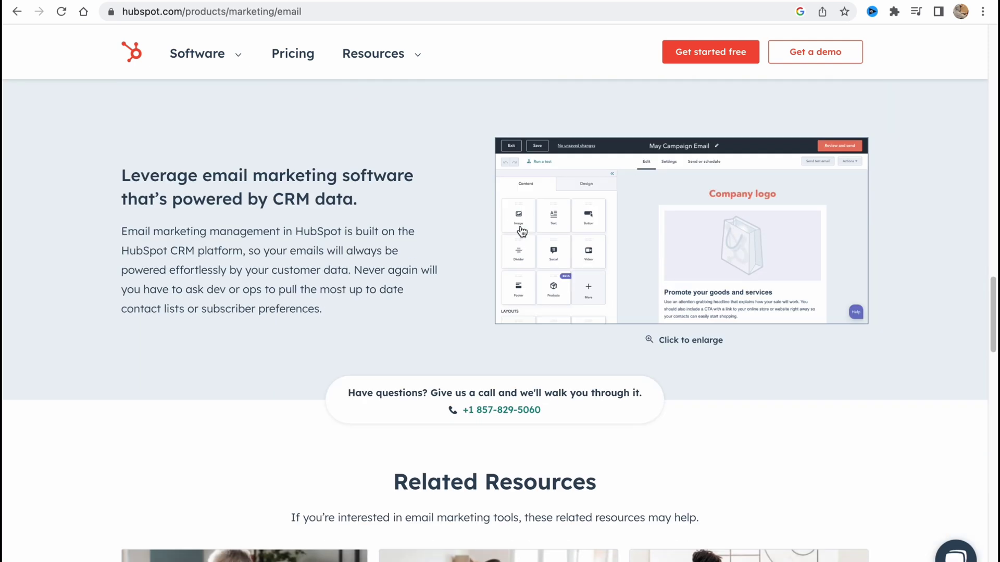
scroll(516, 232, "down", 4)
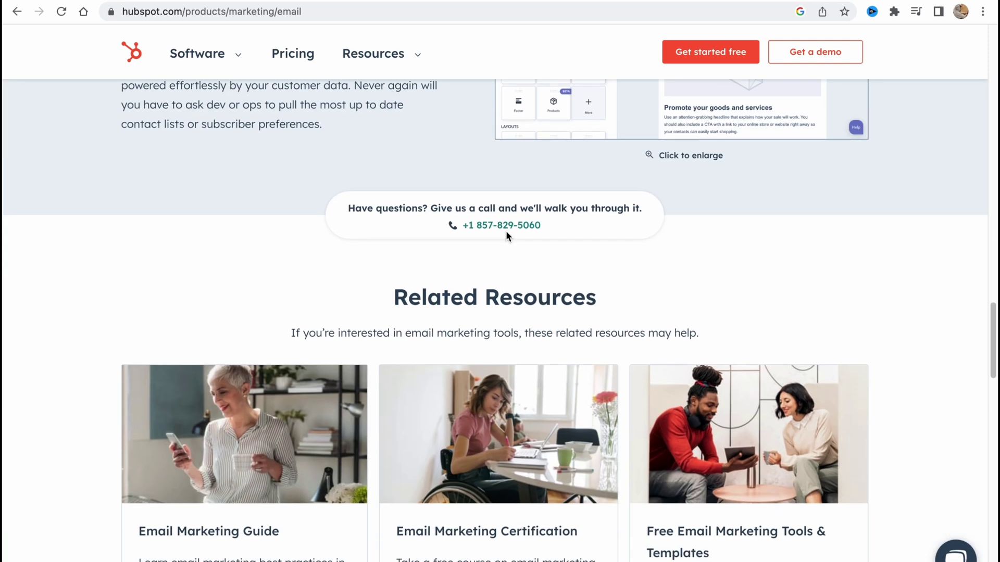
scroll(501, 235, "up", 16)
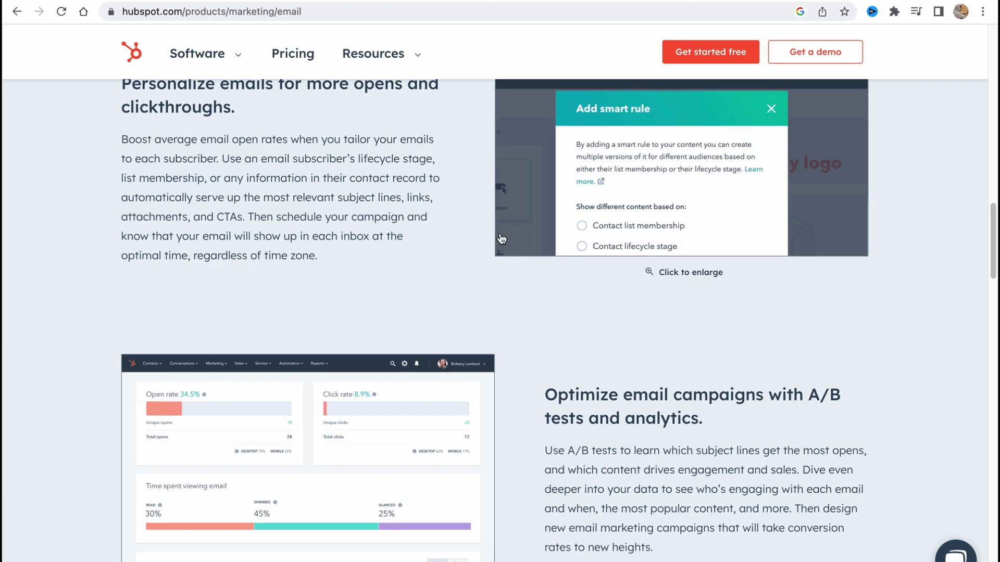
scroll(501, 238, "up", 15)
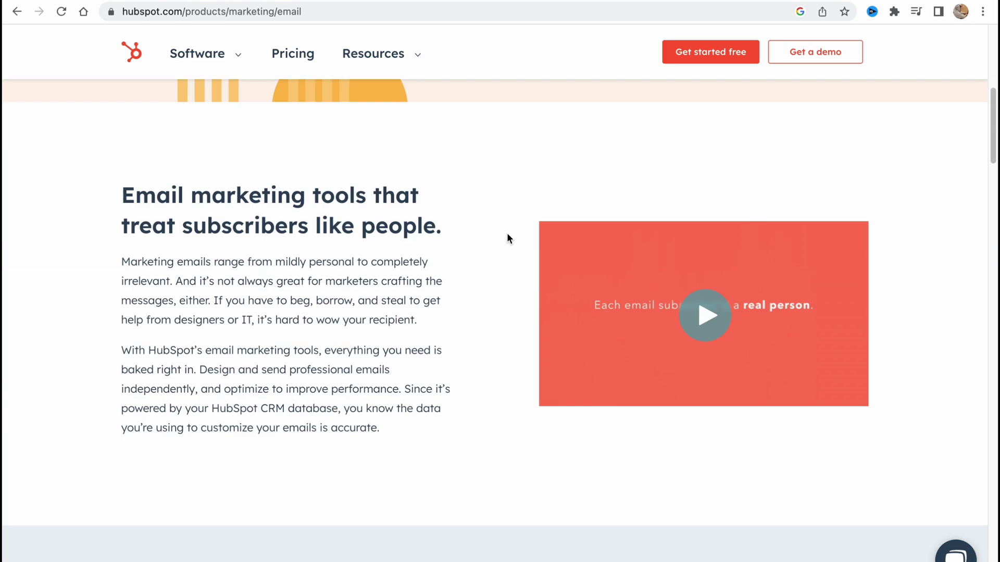
scroll(507, 238, "up", 7)
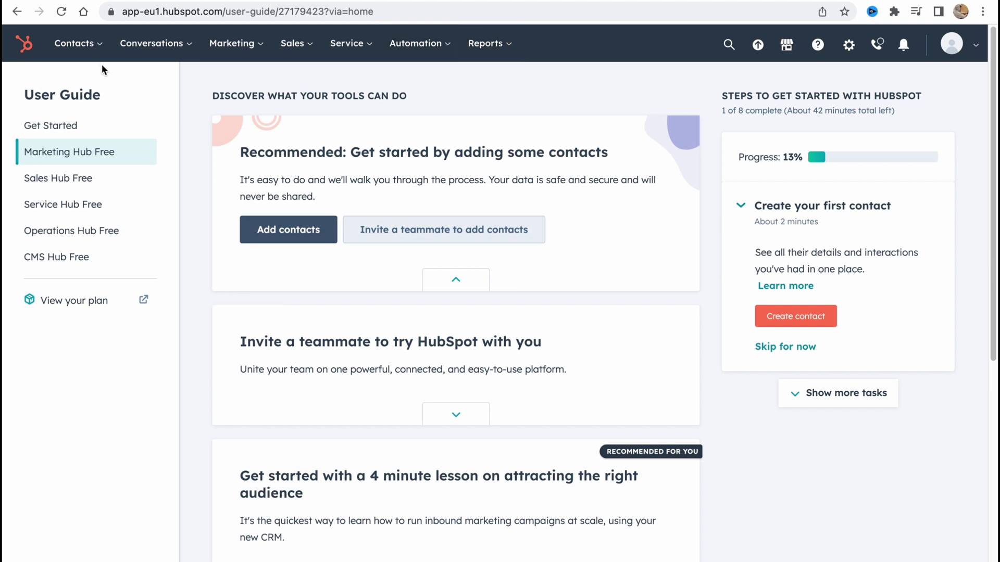
Open the list of all contacts and look over its Actions menu without choosing anything
left_click(83, 47)
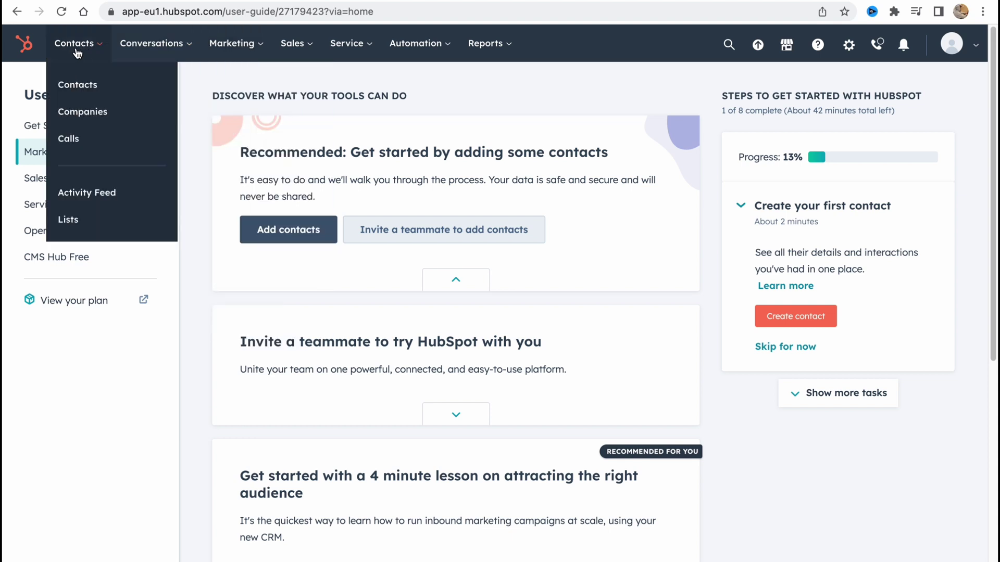
left_click(77, 81)
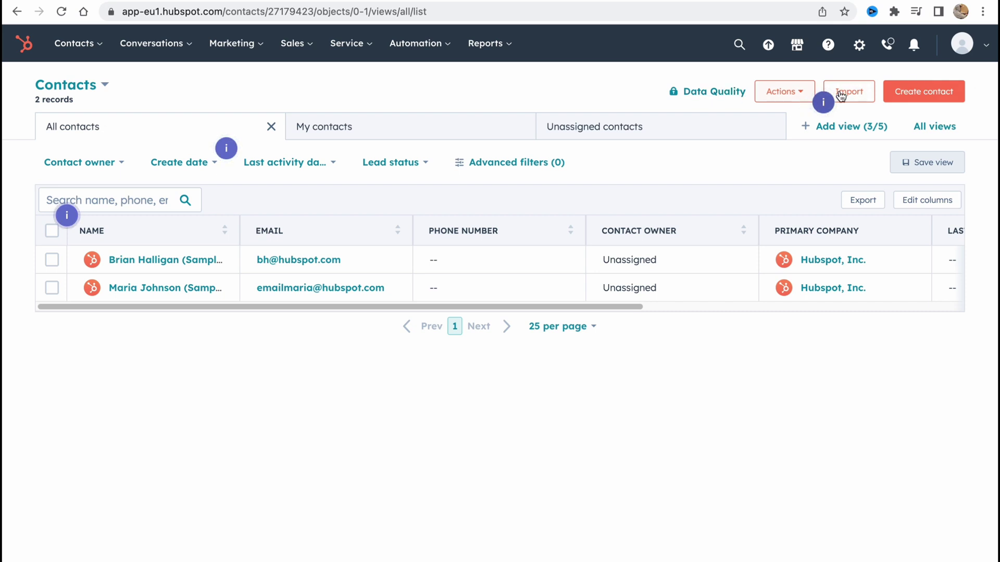
left_click(783, 92)
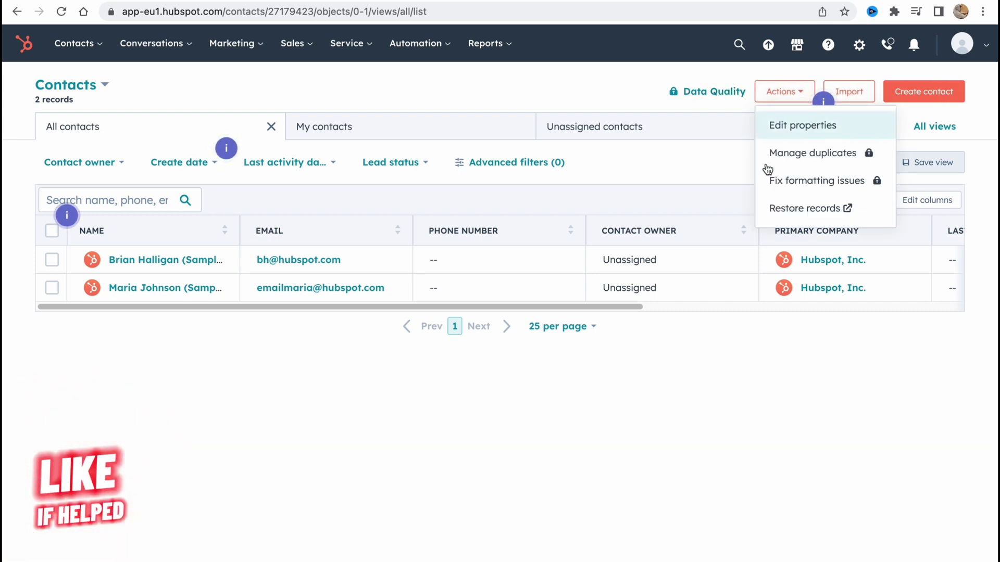
left_click(814, 423)
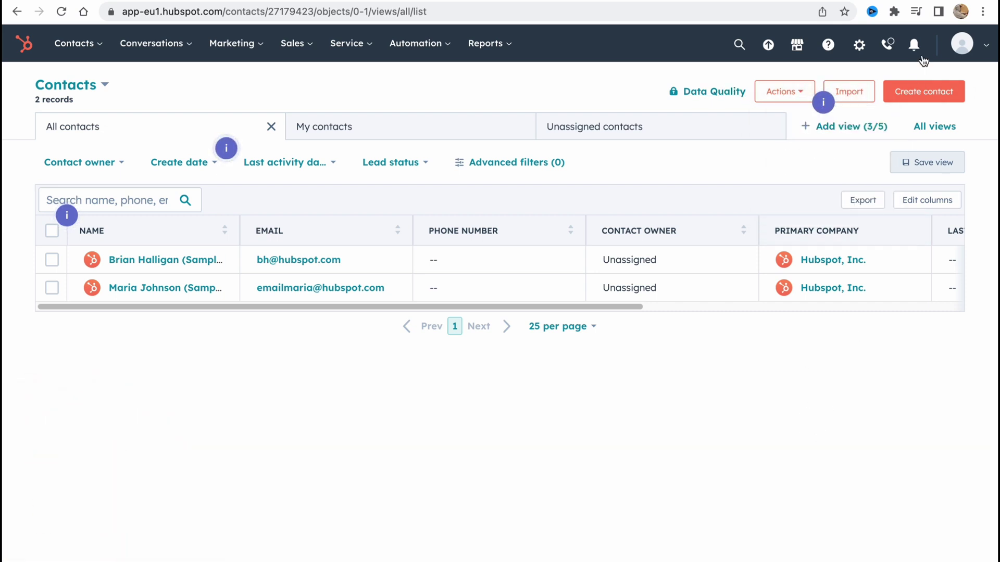
Look over the new-contact form, close it unsaved, and go to the Imports page
left_click(923, 99)
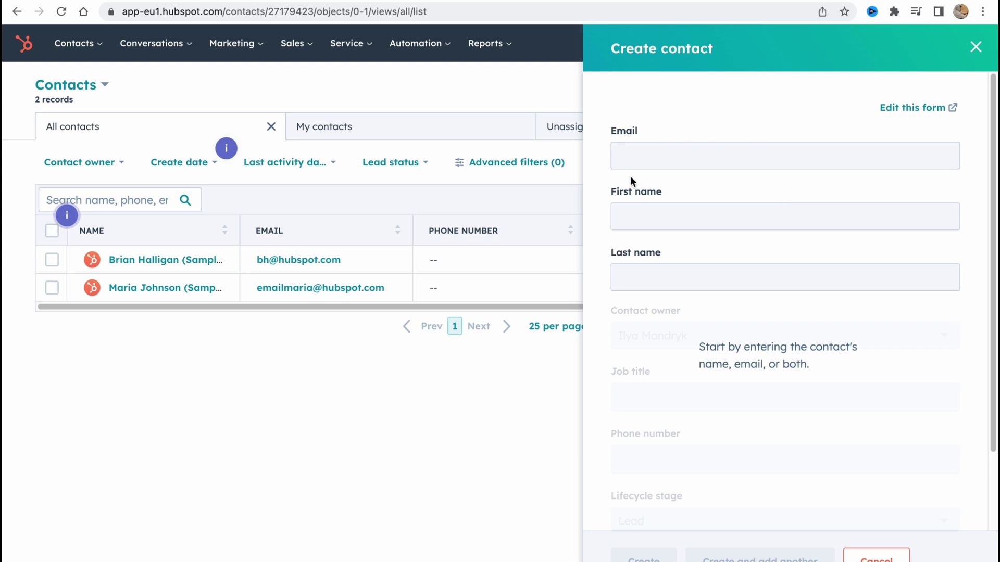
scroll(692, 232, "down", 3)
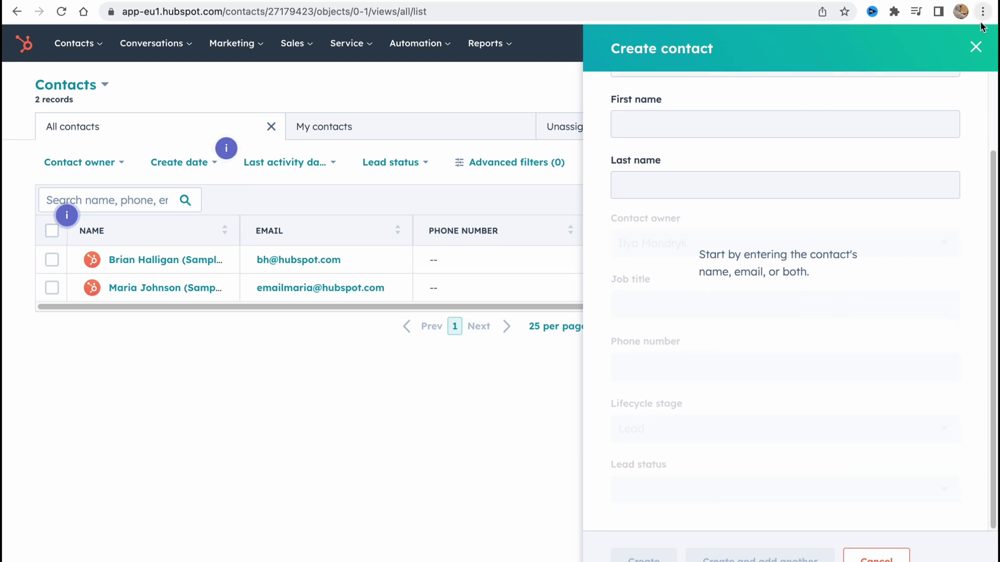
left_click(975, 46)
left_click(845, 101)
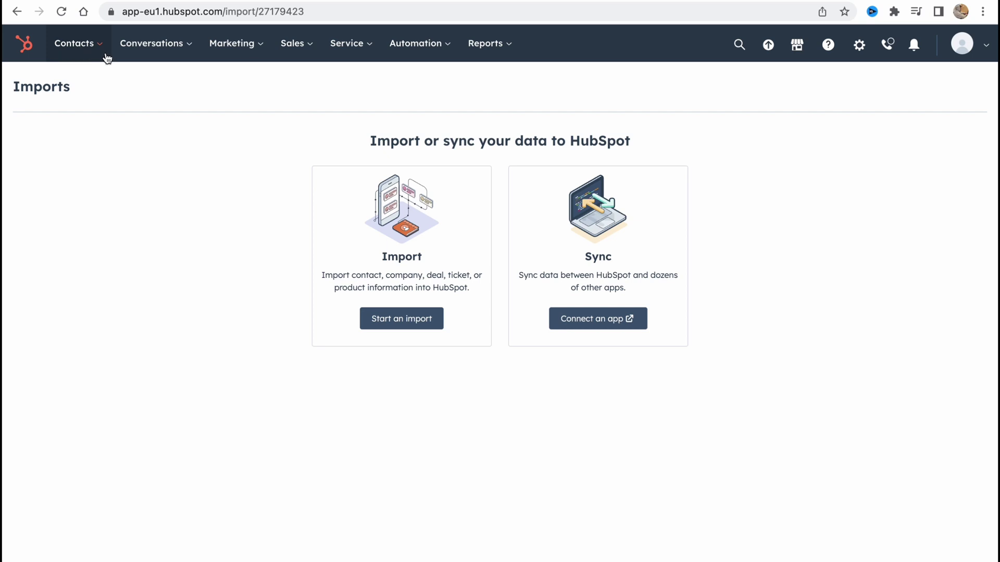
Open the Marketing Email dashboard from the Marketing menu and start creating a new email
mouse_move(256, 45)
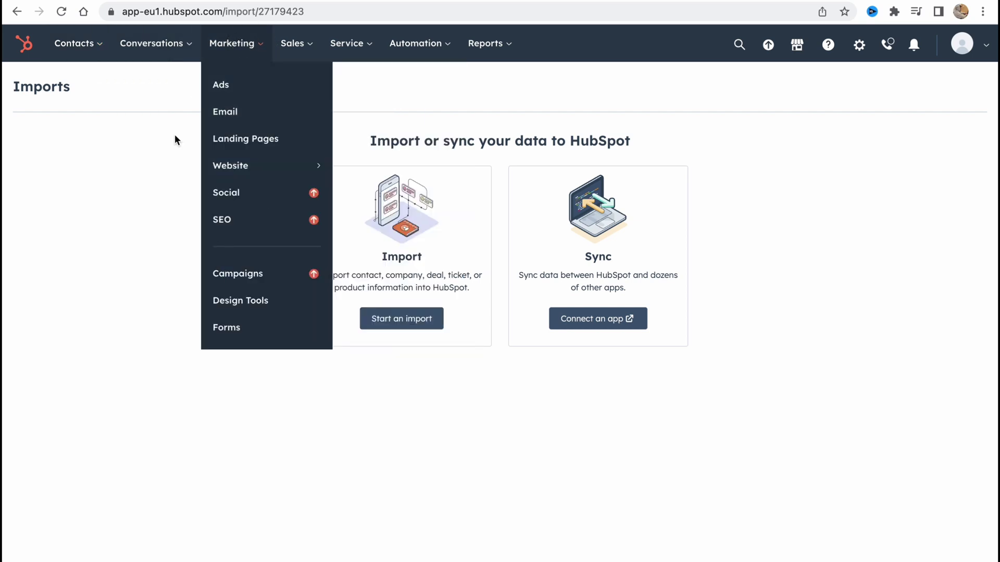
left_click(237, 114)
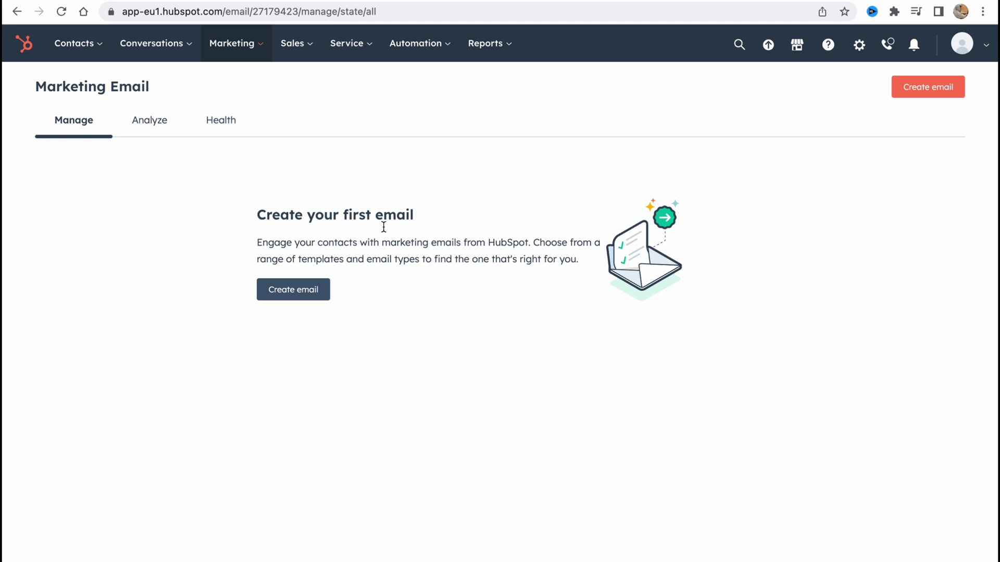
left_click(311, 289)
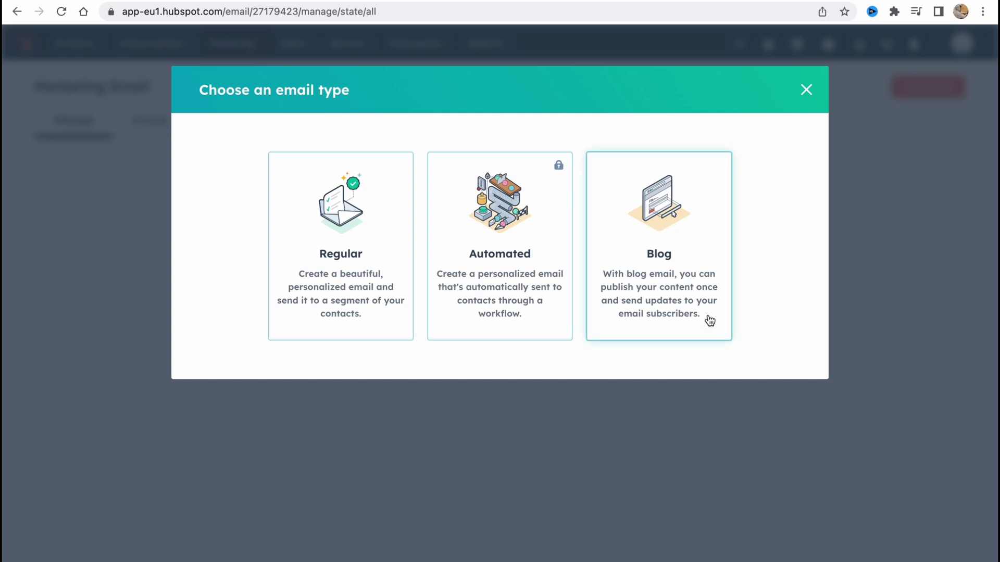
Choose Regular as the email type and dismiss the template-picking guided tour
left_click(335, 237)
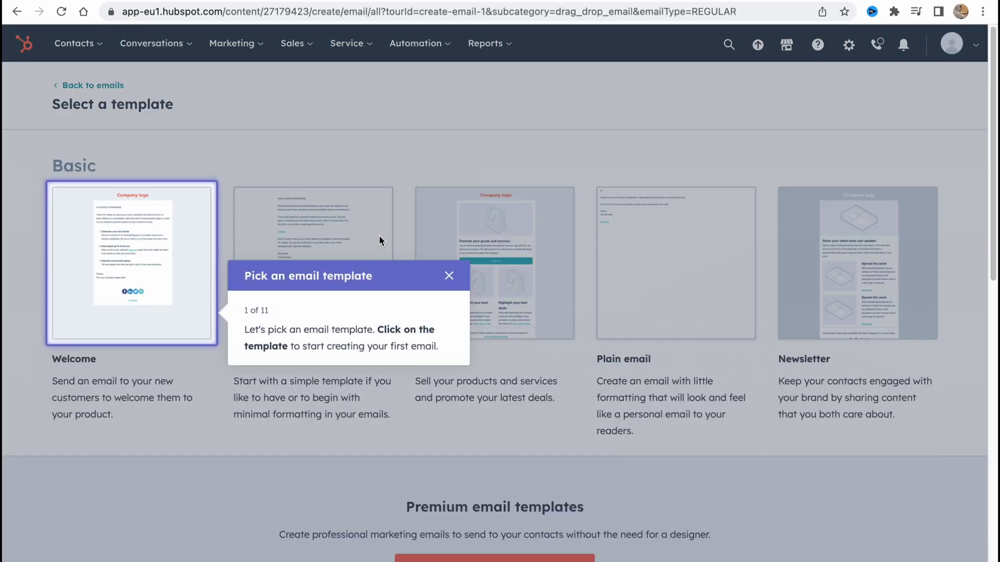
left_click(447, 277)
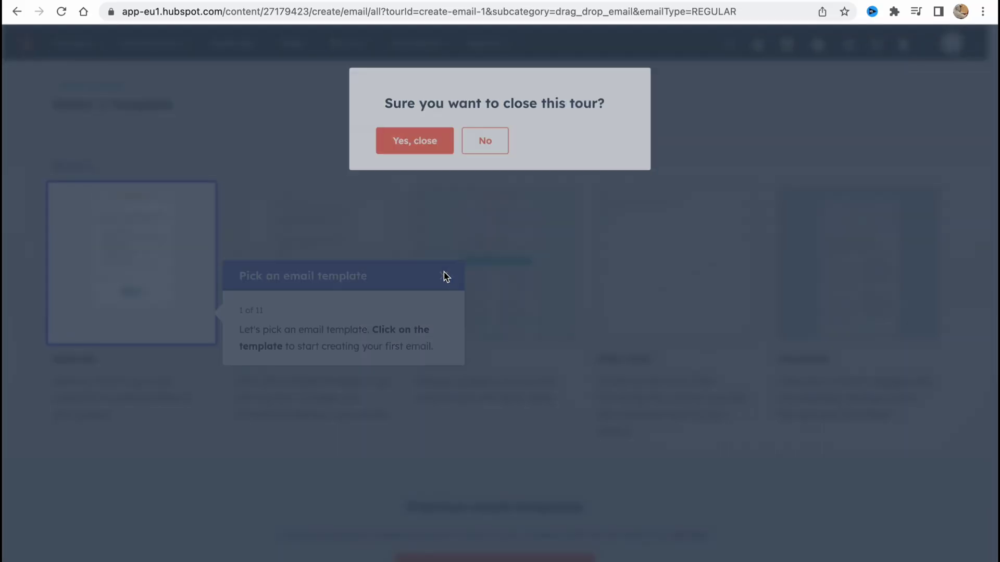
left_click(424, 141)
Browse the template gallery, viewing and dismissing the Marketing Hub Starter upgrade offer
scroll(286, 213, "down", 3)
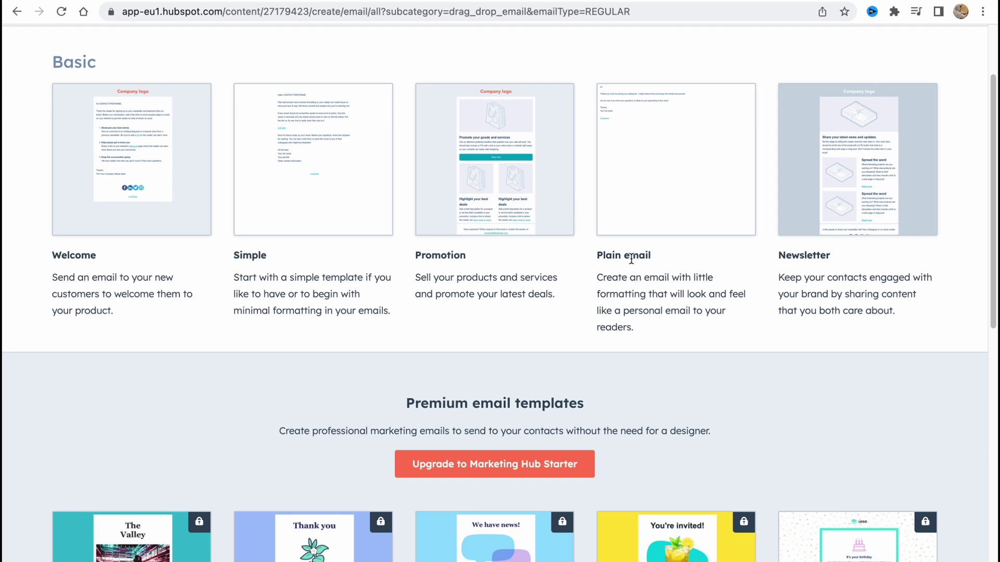
scroll(799, 273, "down", 3)
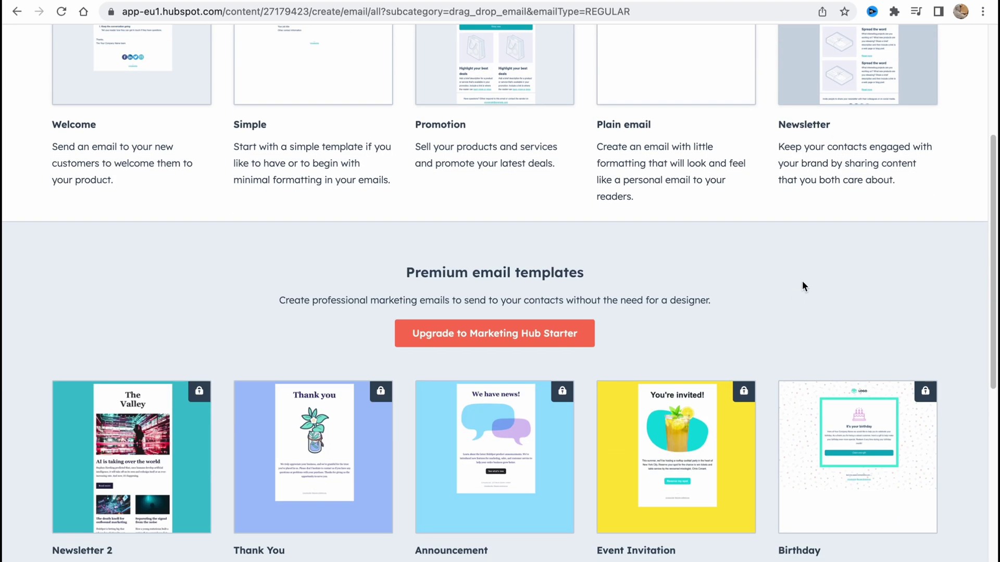
scroll(340, 307, "down", 3)
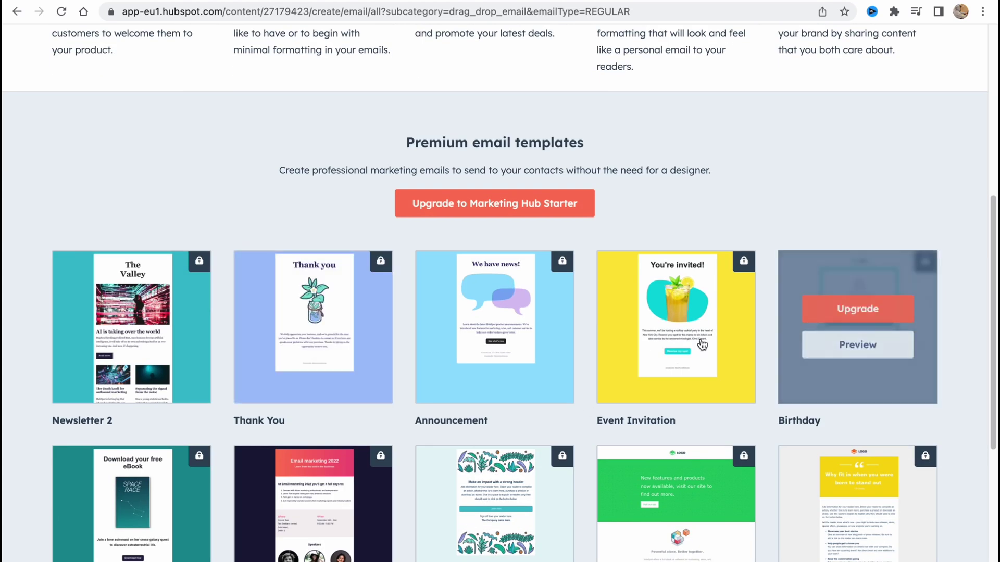
scroll(687, 194, "down", 1)
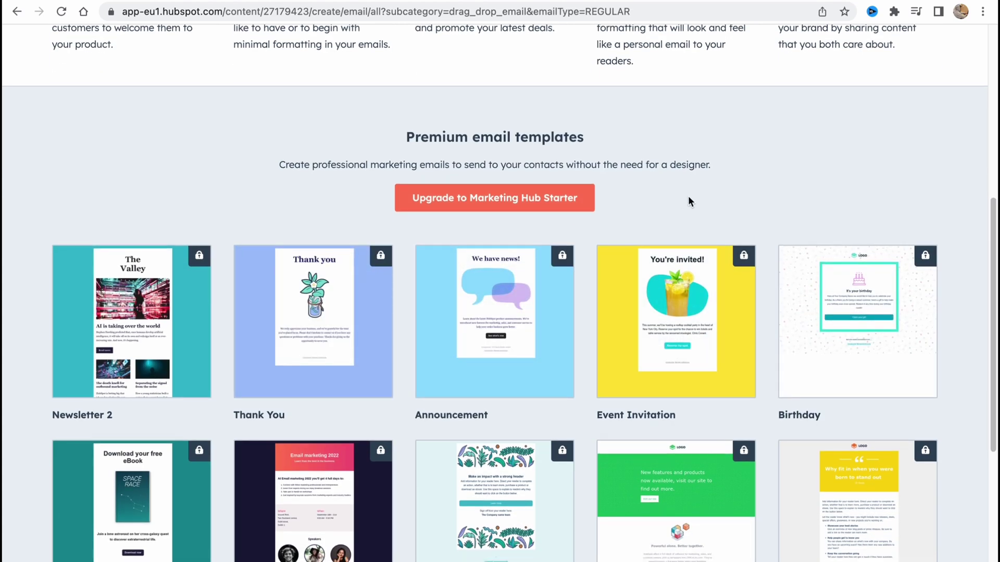
scroll(689, 201, "down", 1)
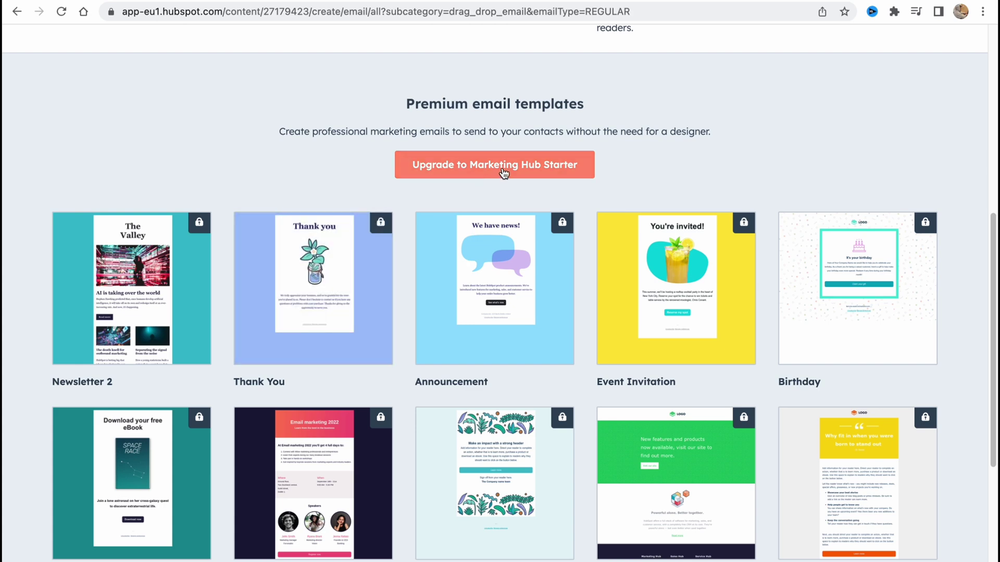
left_click(529, 168)
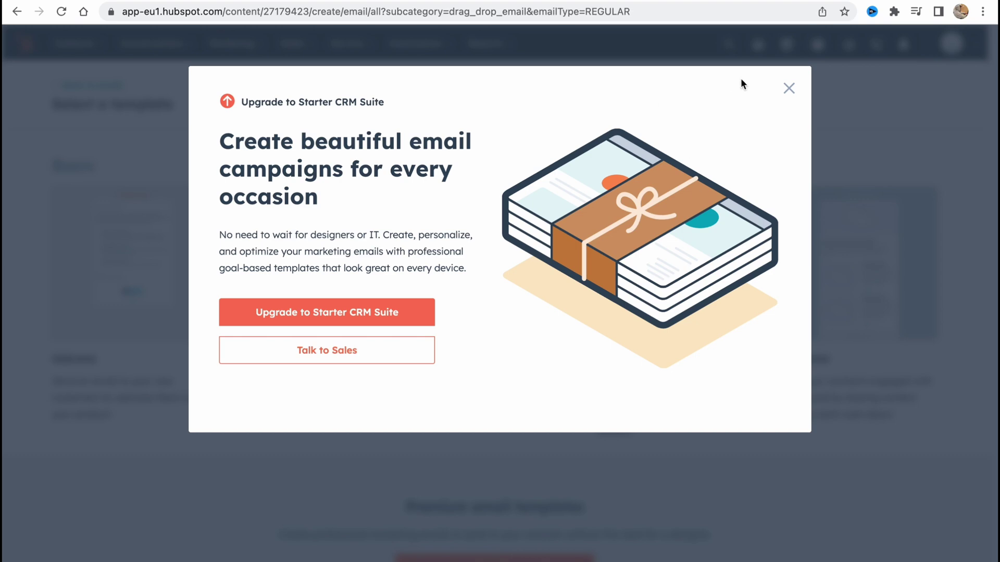
left_click(789, 88)
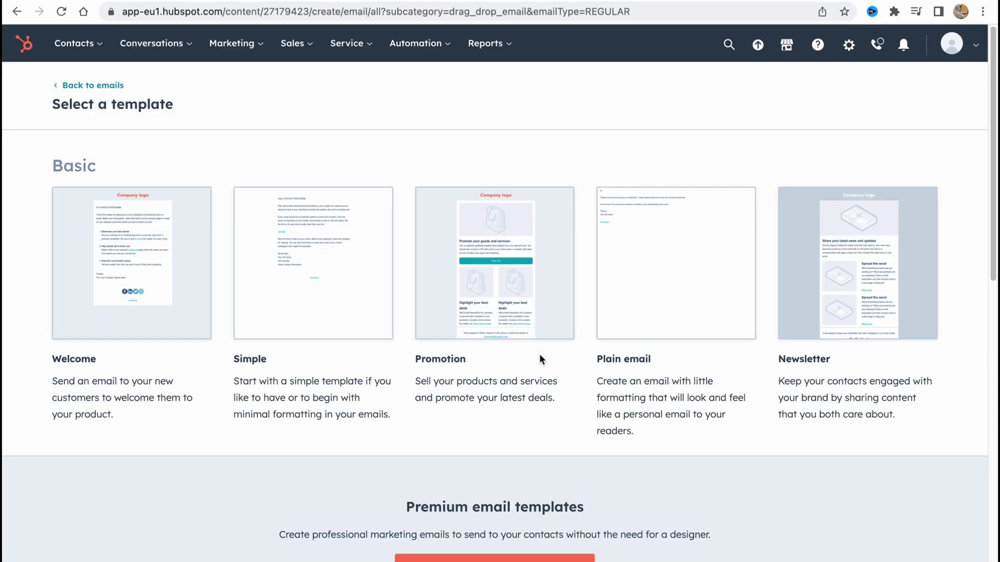
scroll(539, 354, "down", 2)
scroll(536, 341, "down", 10)
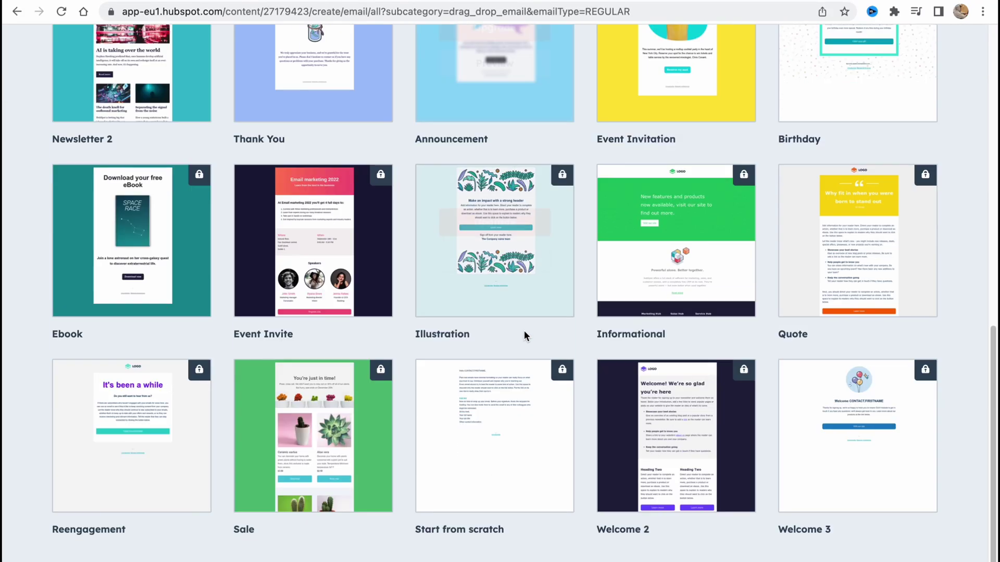
scroll(463, 352, "up", 15)
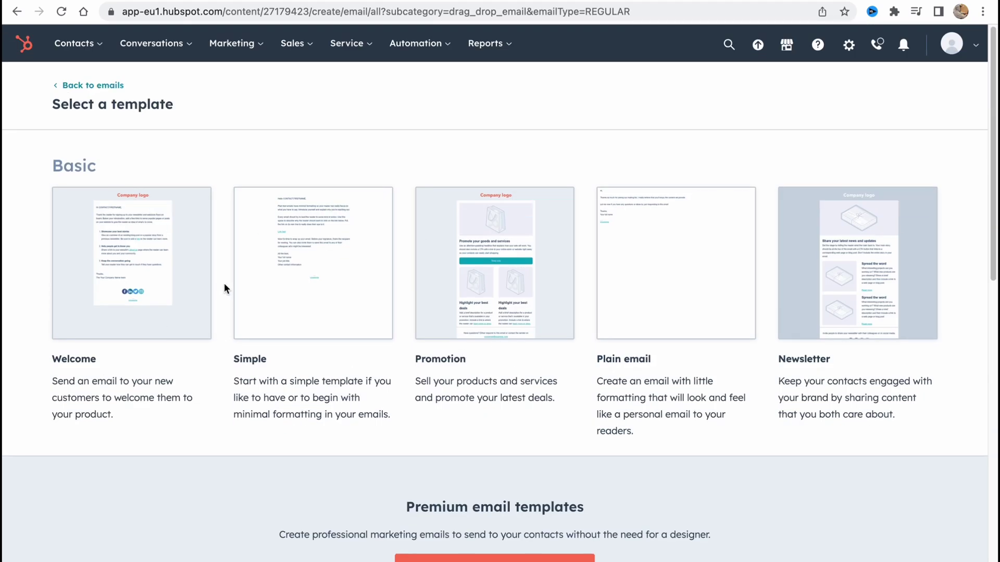
mouse_move(179, 255)
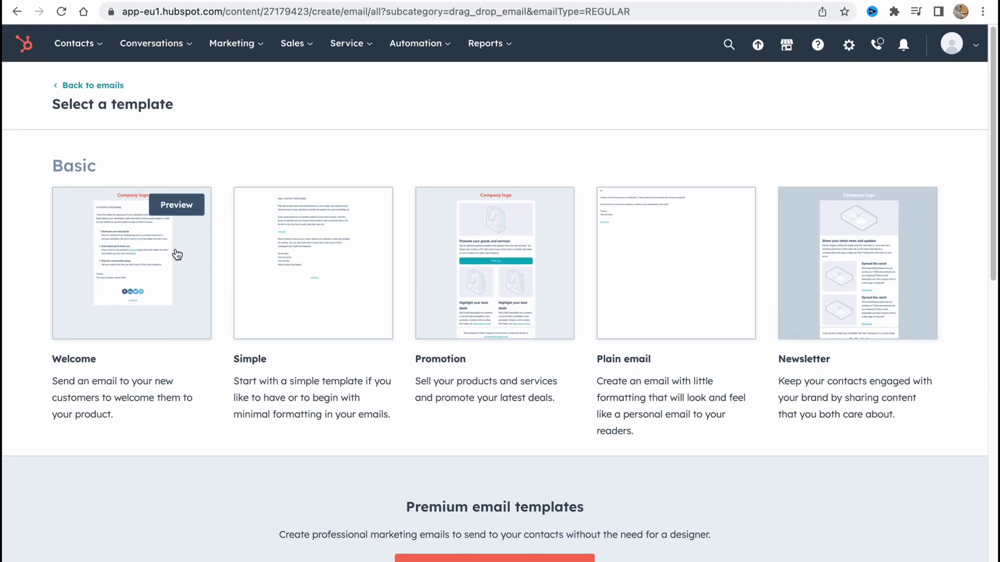
Start the email from the Welcome template and add a one-column section below the company logo
left_click(134, 266)
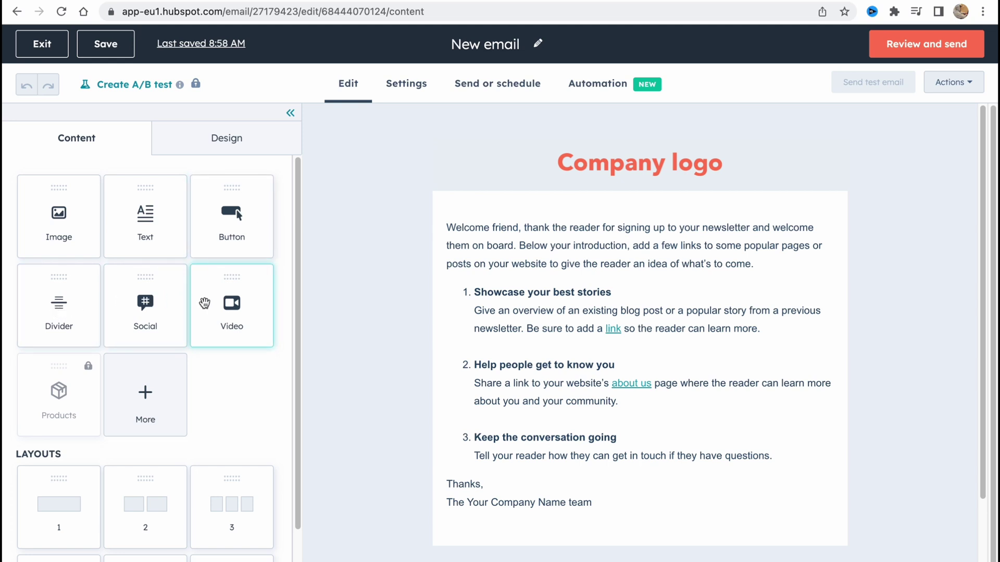
scroll(166, 367, "down", 2)
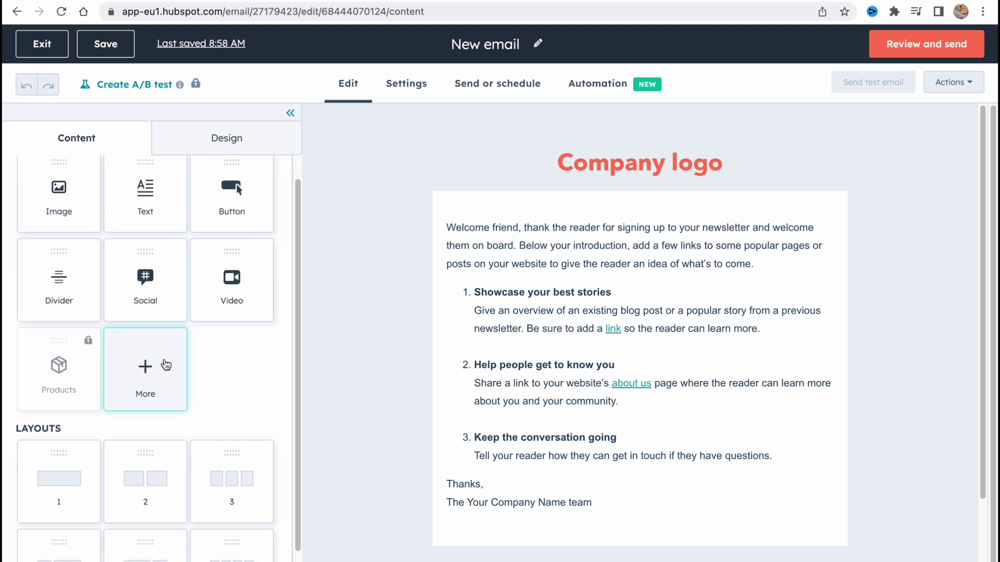
scroll(166, 367, "down", 2)
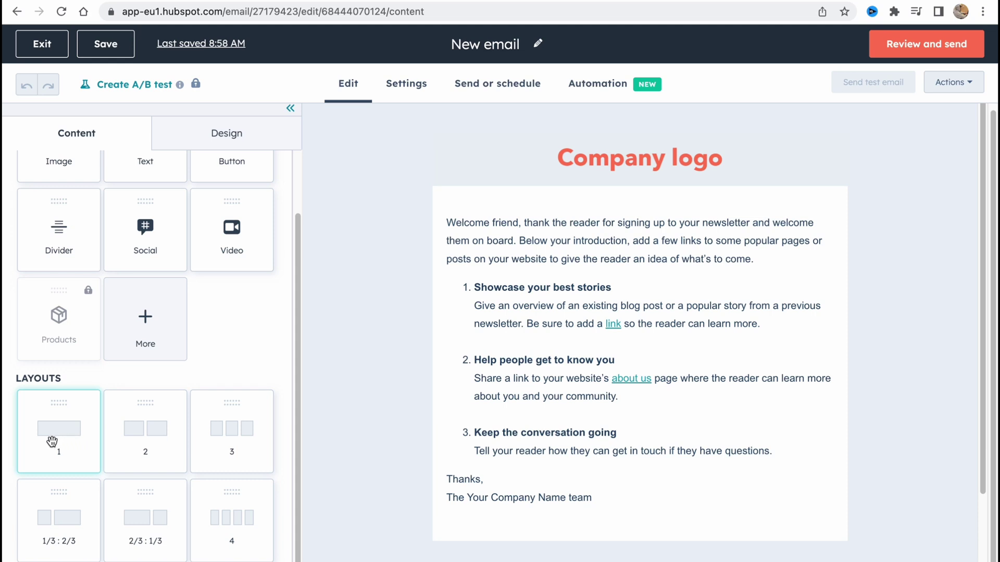
left_click_drag(52, 441, 551, 221)
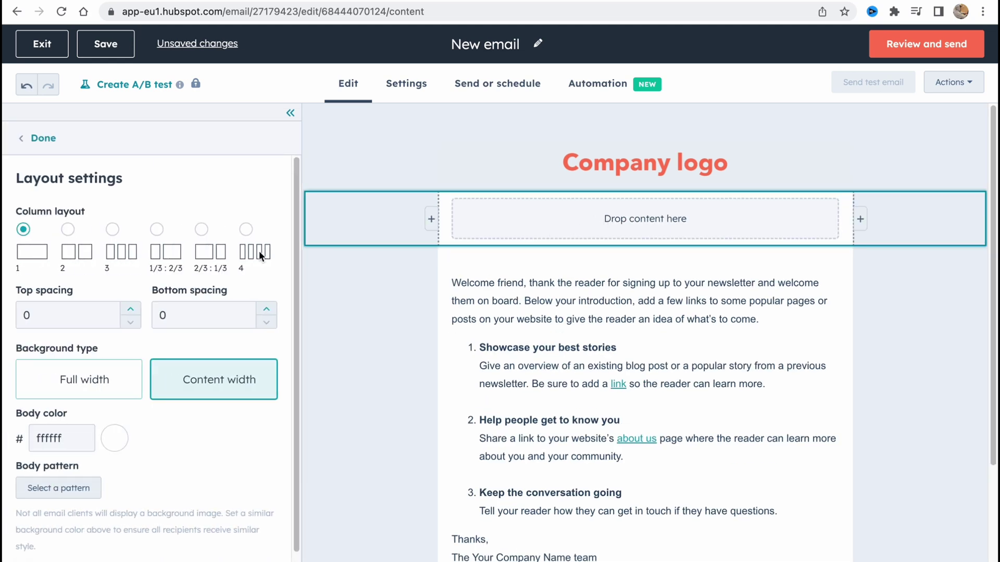
Switch the new section to the 2-column layout and place an Image block in its left column
left_click(68, 230)
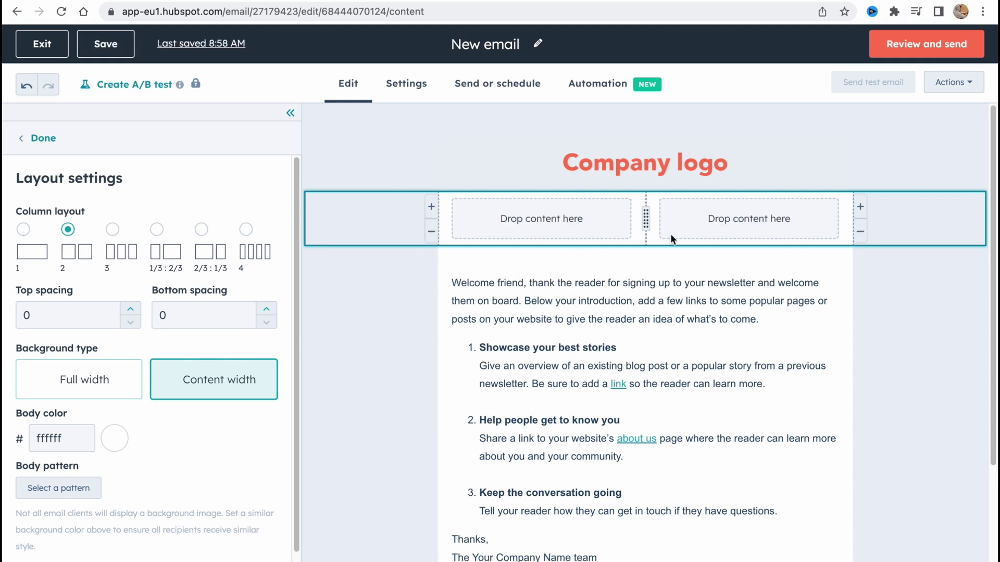
left_click(548, 211)
left_click(471, 219)
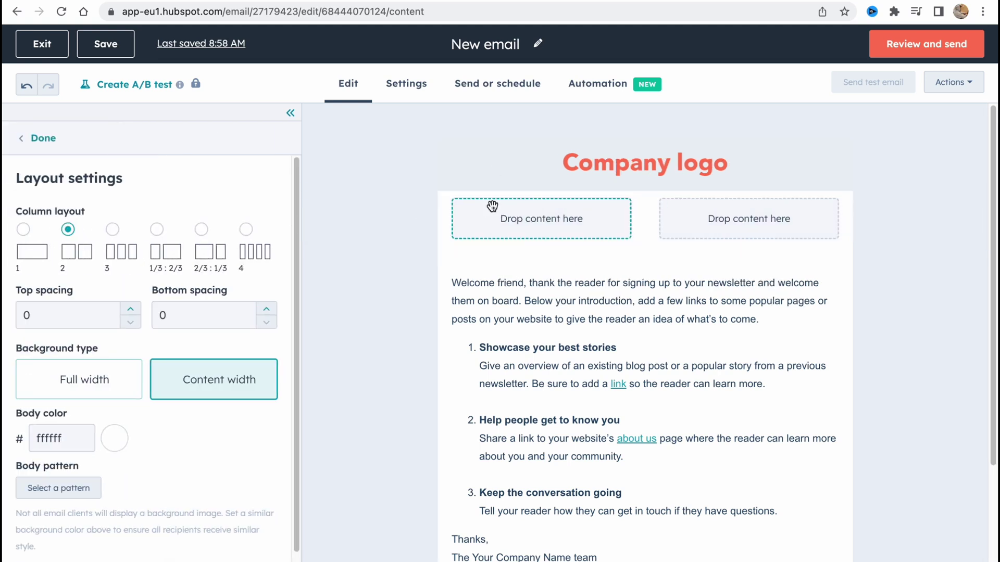
left_click(43, 138)
left_click_drag(59, 213, 522, 226)
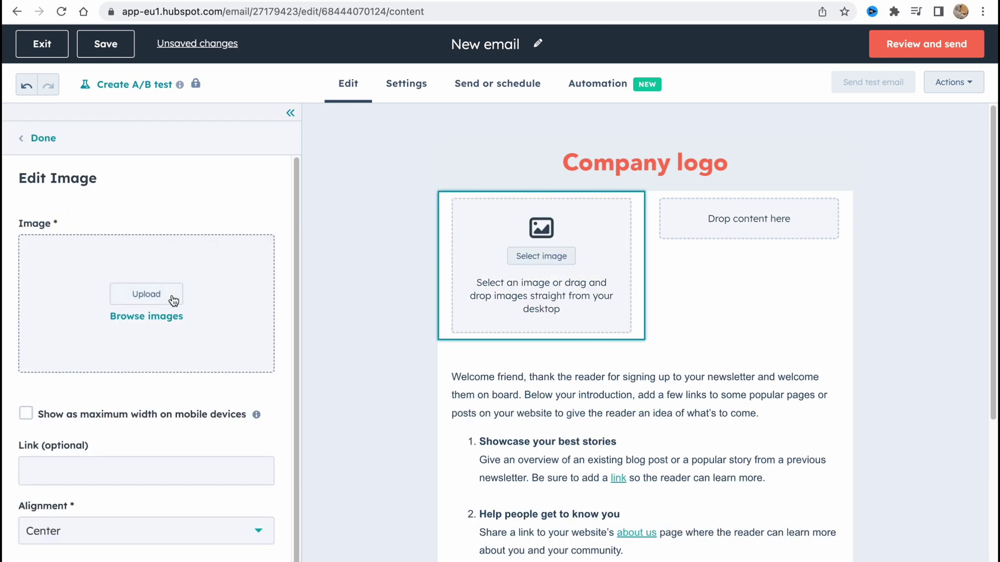
scroll(104, 382, "down", 1)
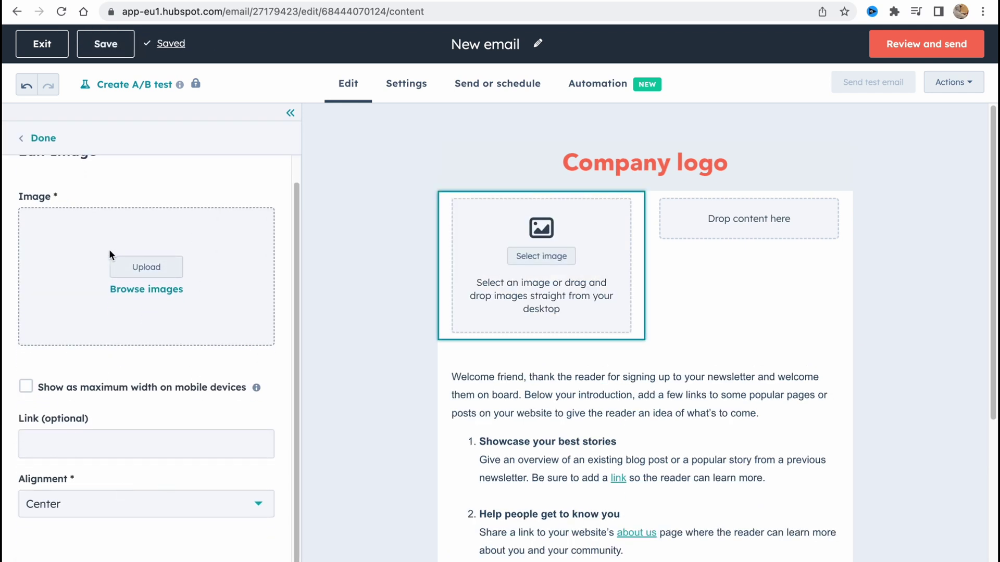
Add a Text block in the right column, then a Button and a second Text block under the image
left_click(744, 219)
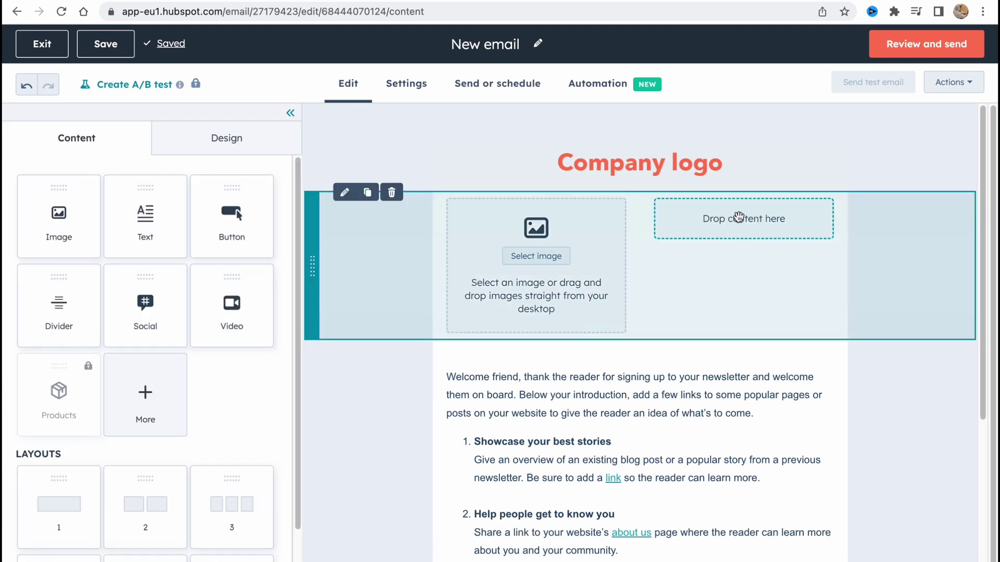
left_click_drag(138, 218, 744, 235)
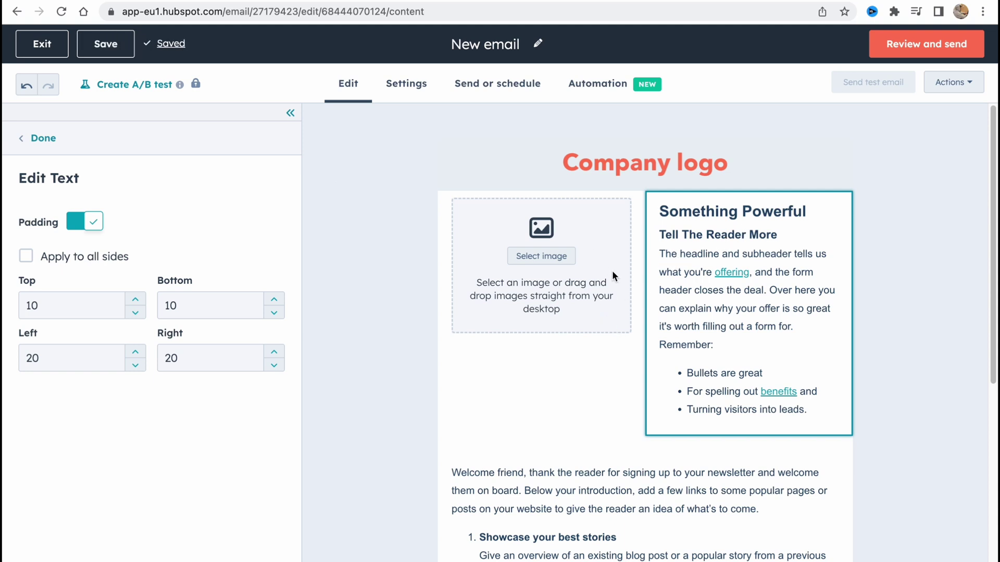
left_click(617, 285)
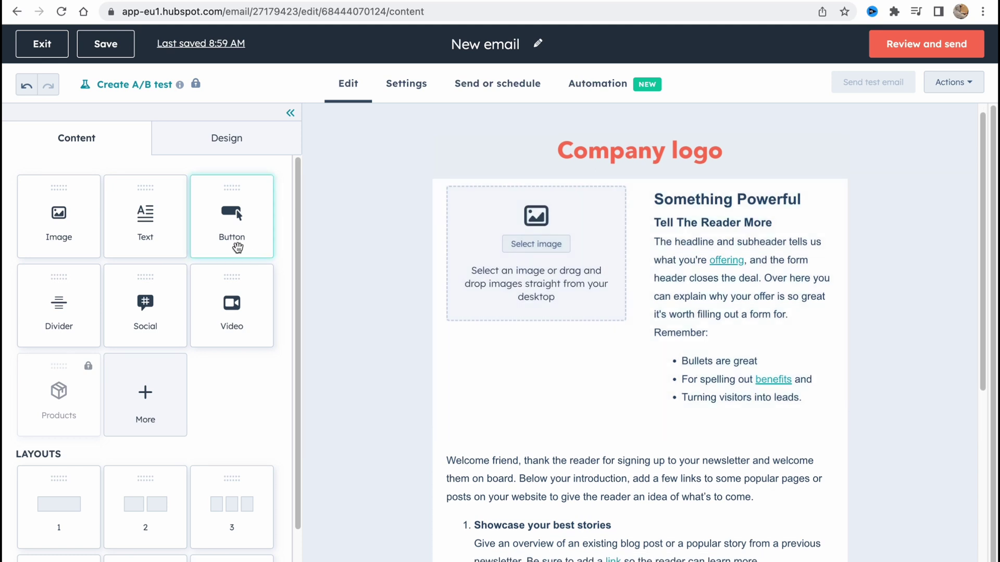
left_click_drag(233, 246, 598, 375)
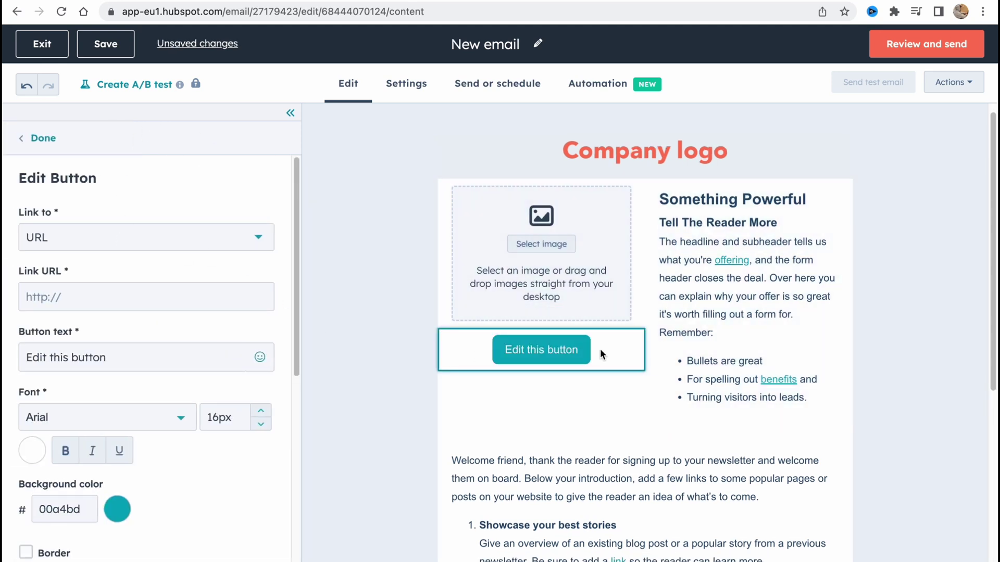
left_click(420, 273)
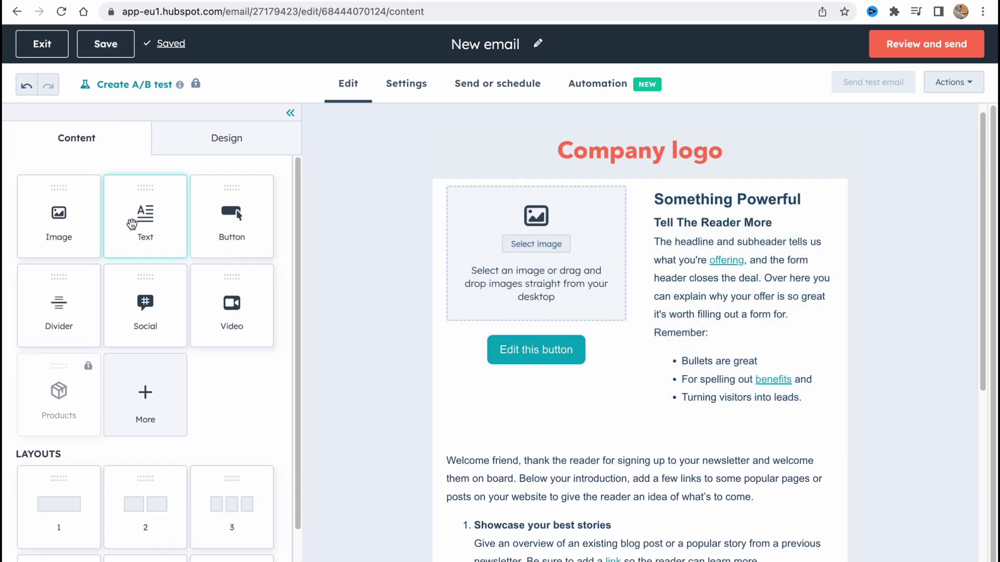
left_click_drag(145, 219, 555, 396)
scroll(562, 404, "down", 3)
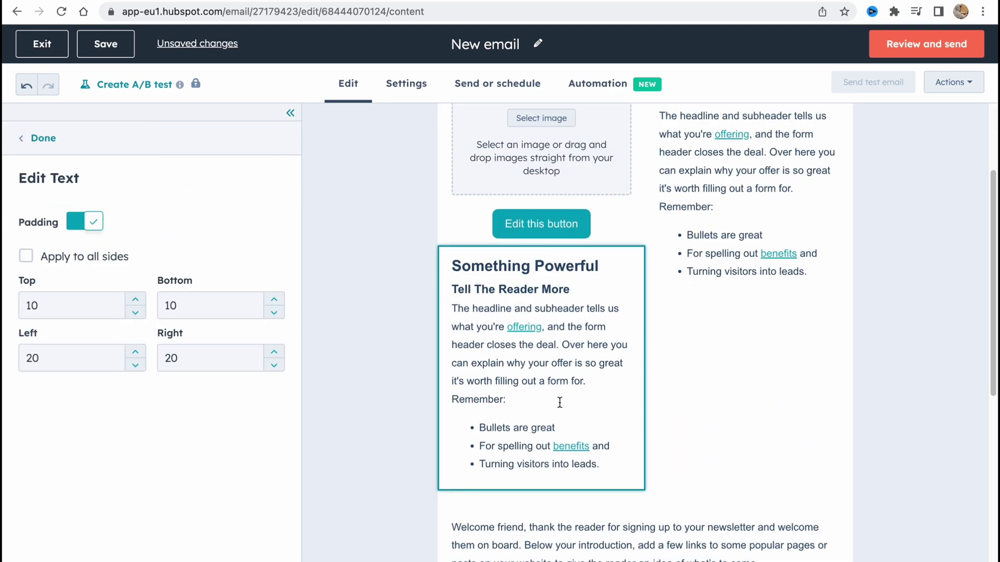
left_click(39, 138)
left_click_drag(166, 464, 167, 498)
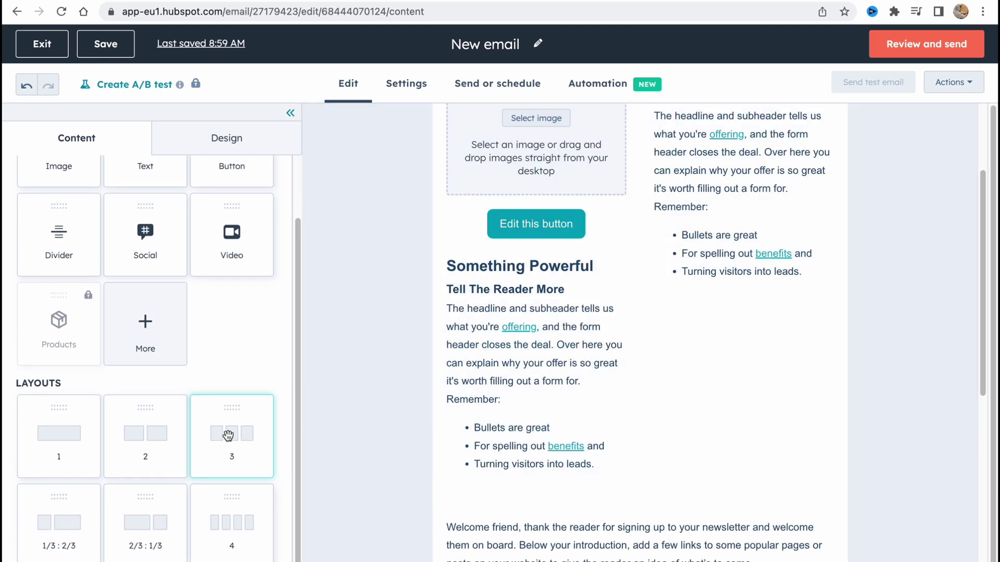
scroll(628, 461, "up", 3)
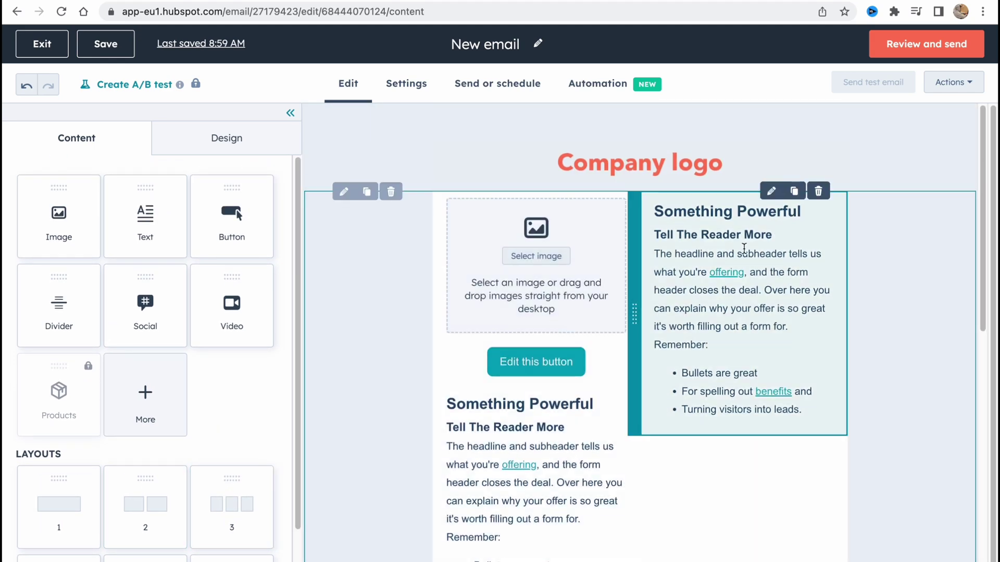
left_click(771, 282)
Style the right-column text as an italic, underlined Georgia 28px blockquote, then go to Settings
left_click_drag(815, 413, 614, 186)
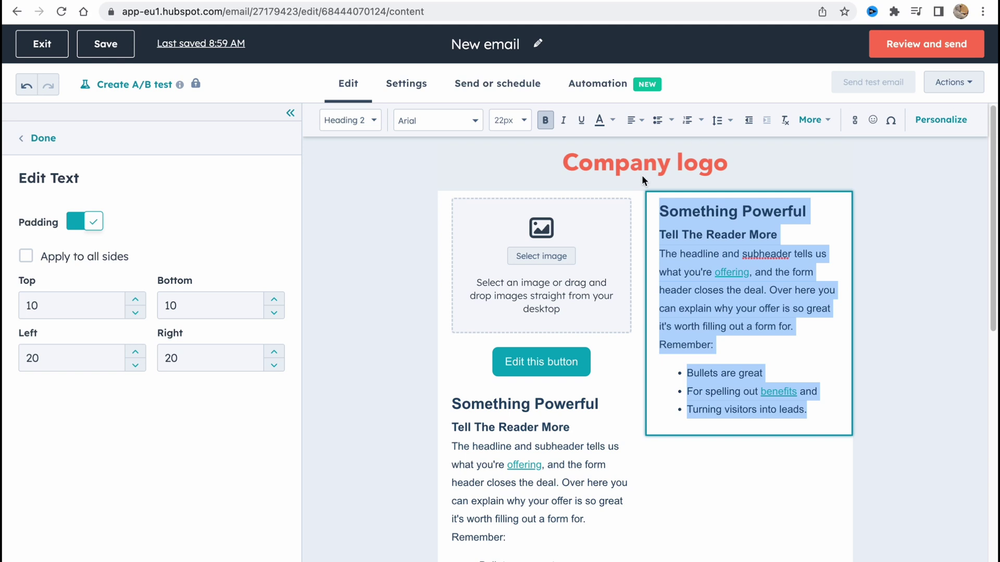
left_click(376, 124)
left_click(358, 217)
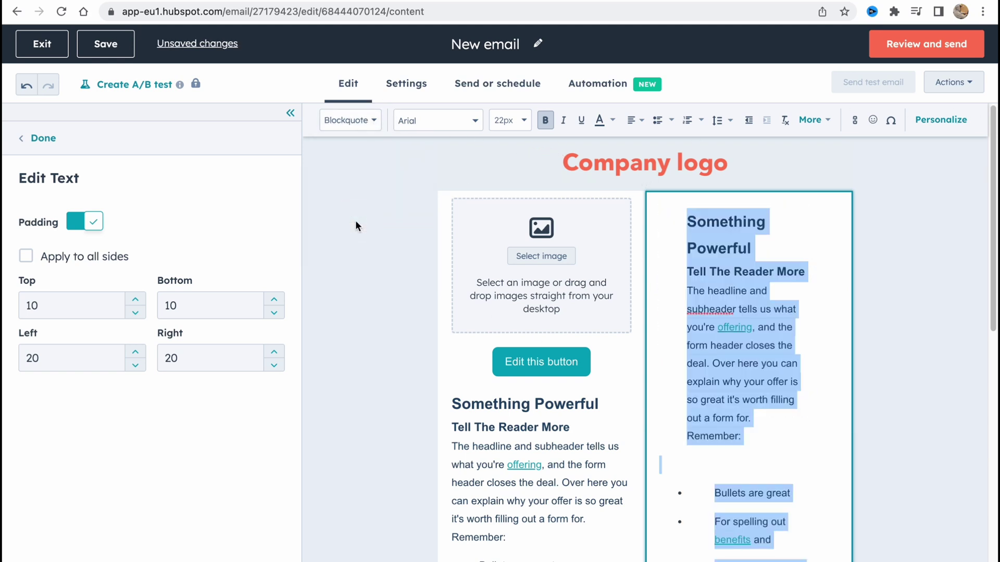
left_click(424, 122)
left_click(424, 197)
left_click(509, 119)
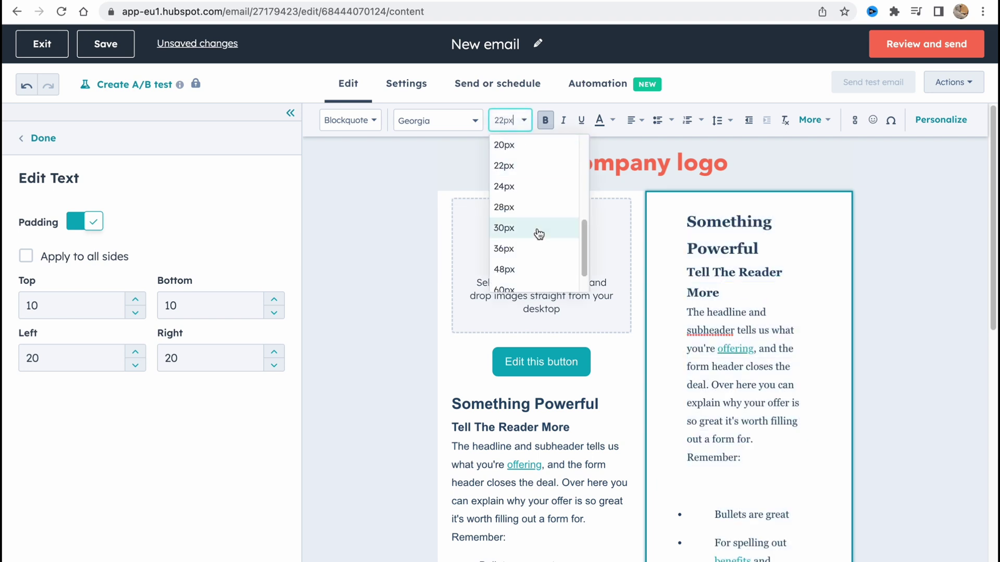
left_click(540, 208)
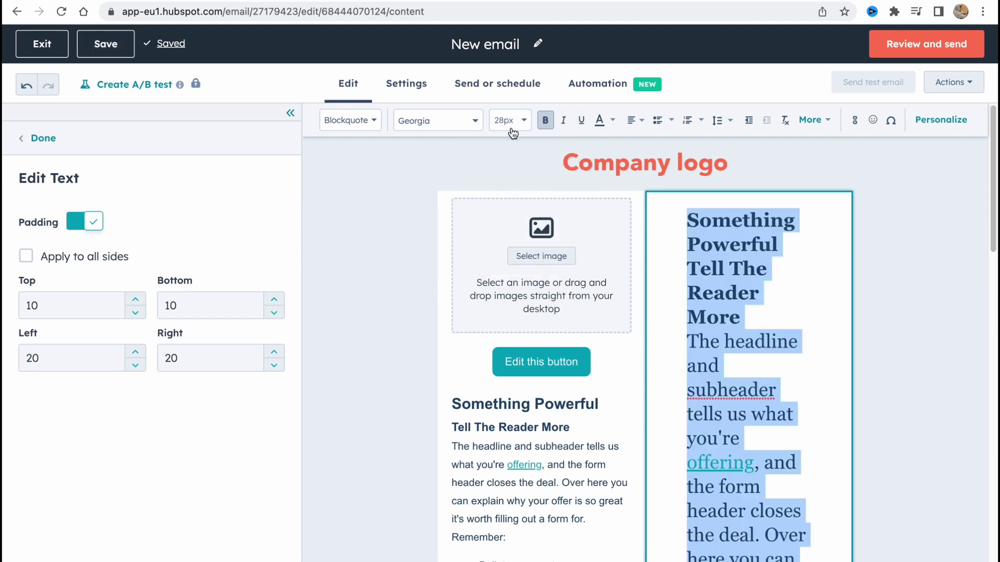
left_click(563, 119)
left_click(581, 120)
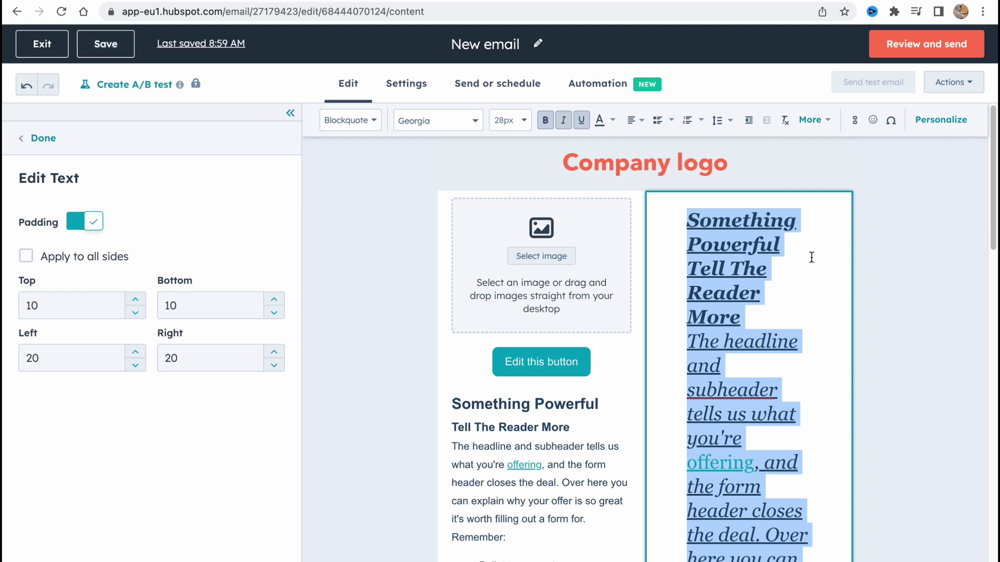
left_click(405, 88)
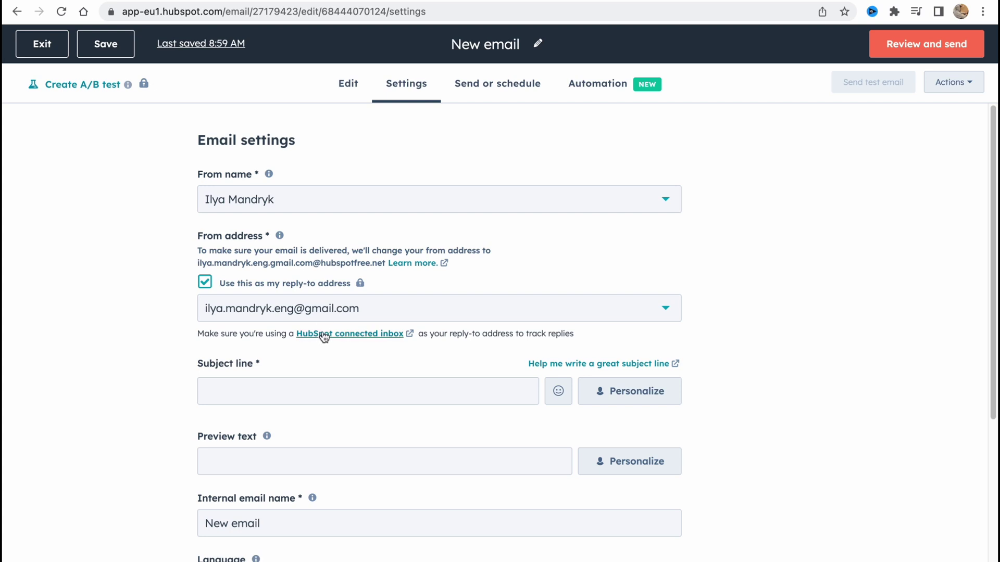
Scroll through the email's sender, subject, language and subscription settings, then back up
scroll(334, 341, "down", 1)
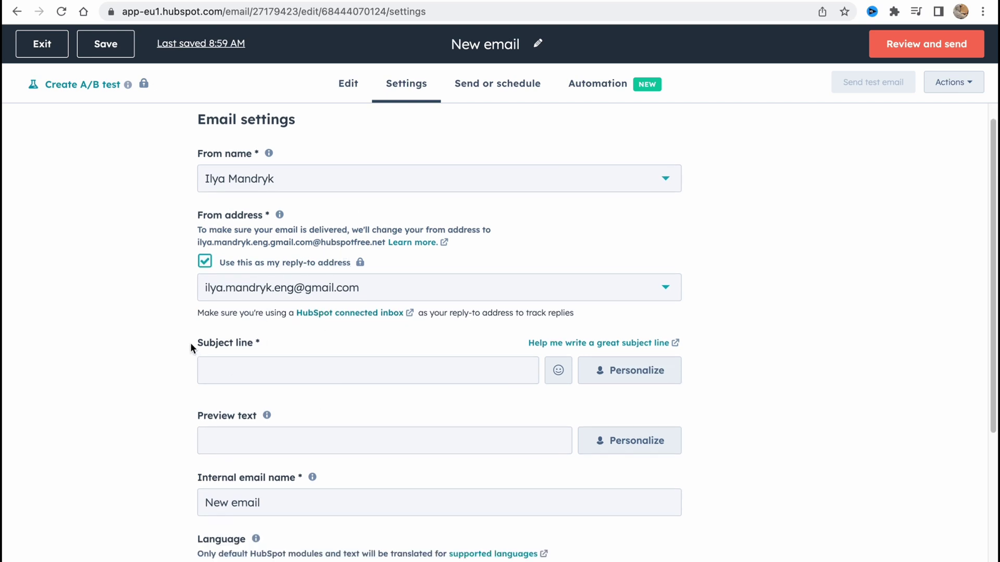
scroll(250, 385, "down", 1)
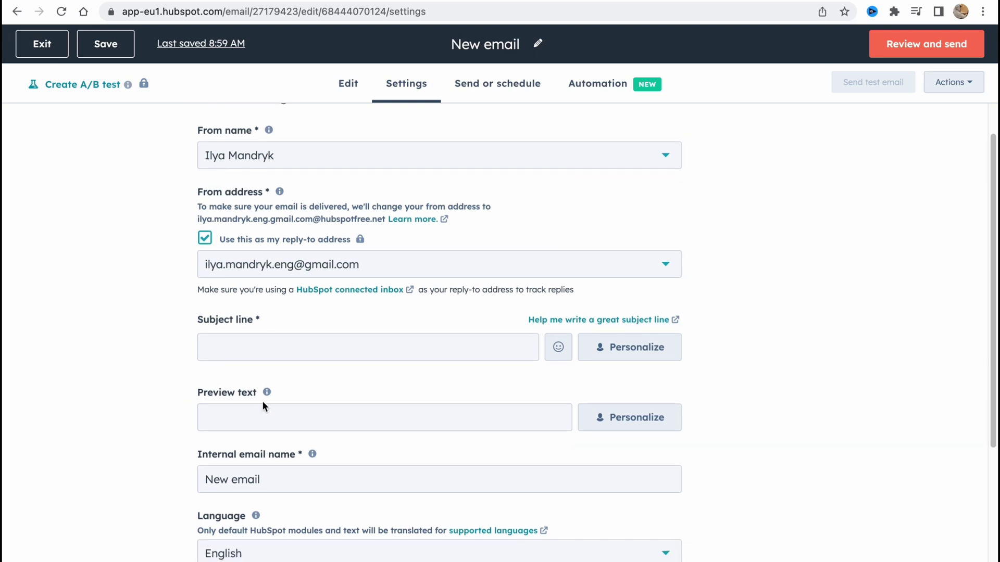
scroll(260, 406, "down", 1)
scroll(260, 435, "down", 3)
scroll(260, 500, "down", 5)
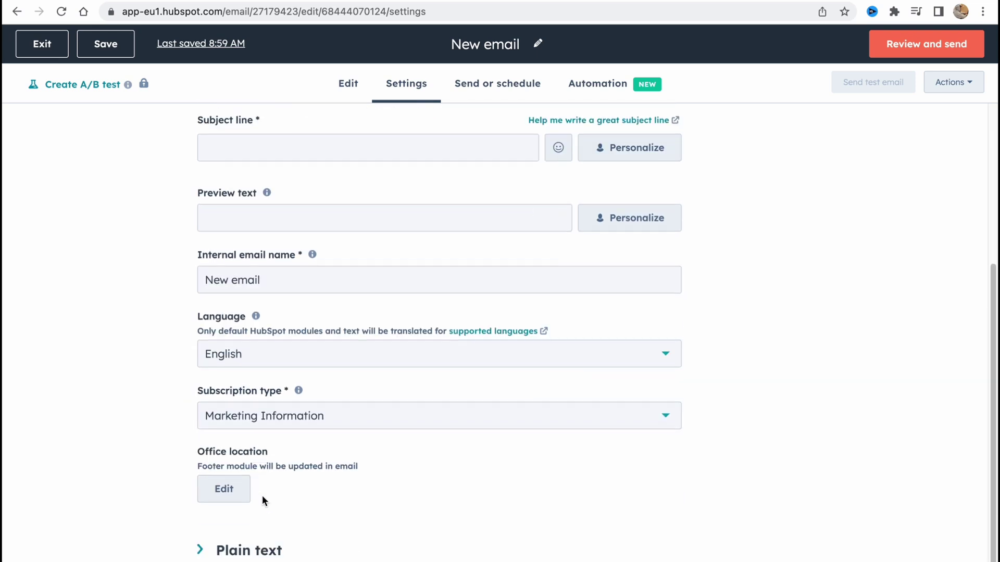
scroll(323, 489, "up", 10)
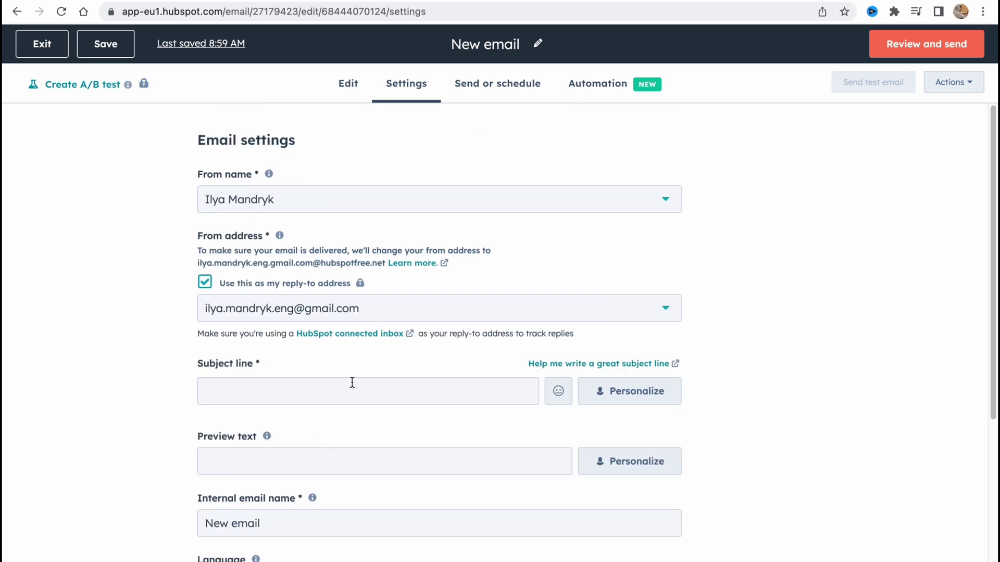
Make the sample contact the only recipient, keep Send now selected, and open the Automation page
left_click(506, 91)
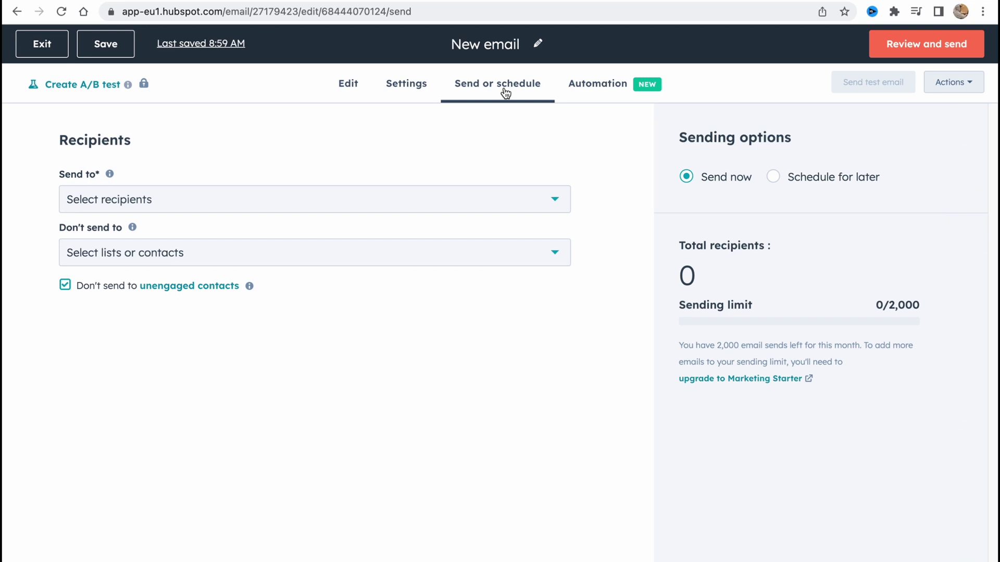
left_click(217, 210)
left_click(89, 304)
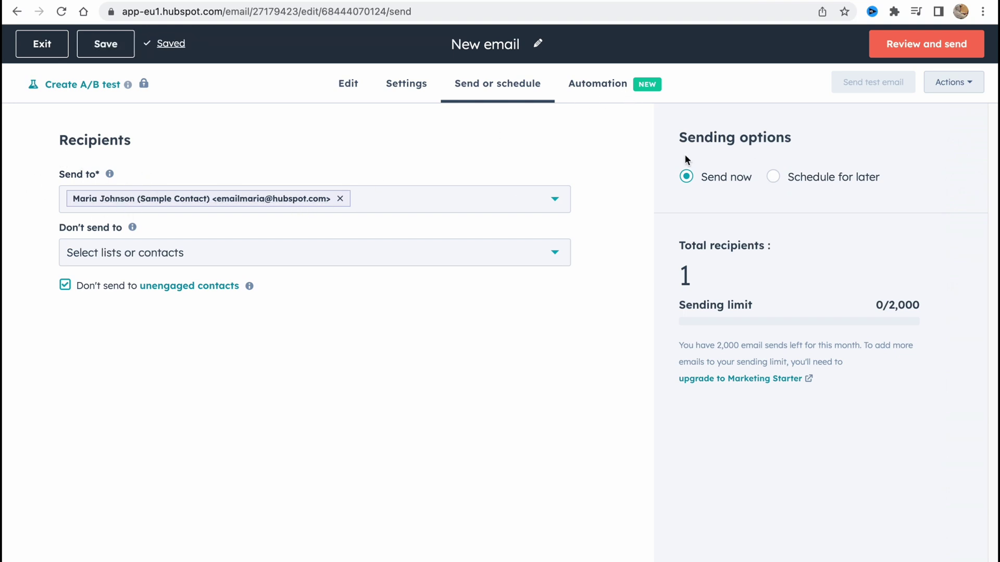
left_click(791, 179)
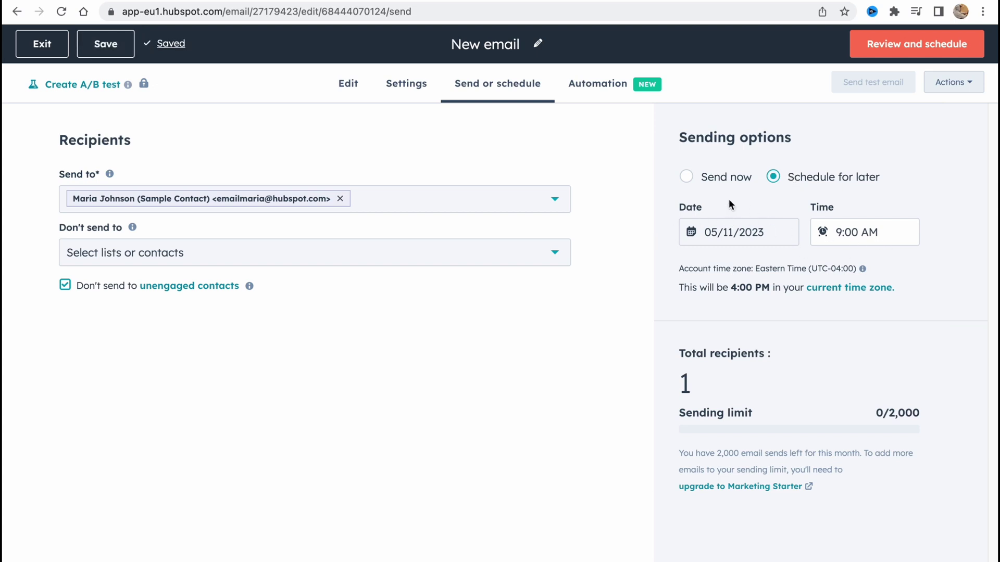
left_click(716, 178)
left_click(616, 85)
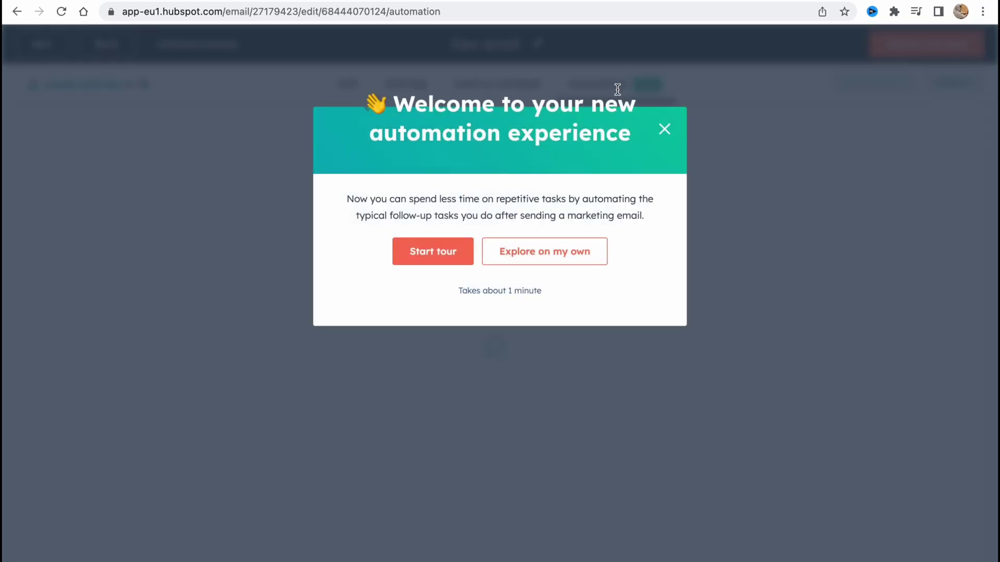
left_click(664, 129)
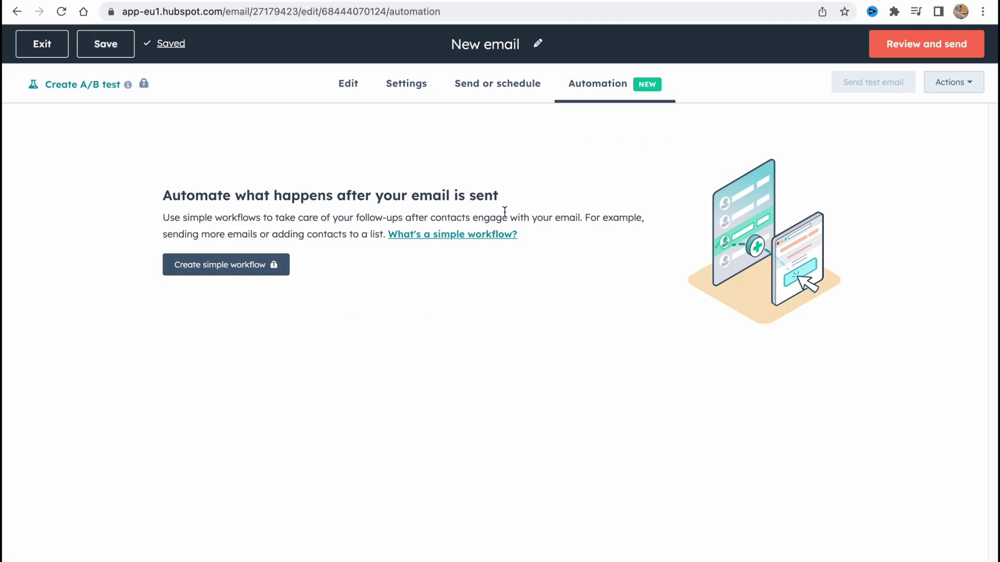
left_click(915, 45)
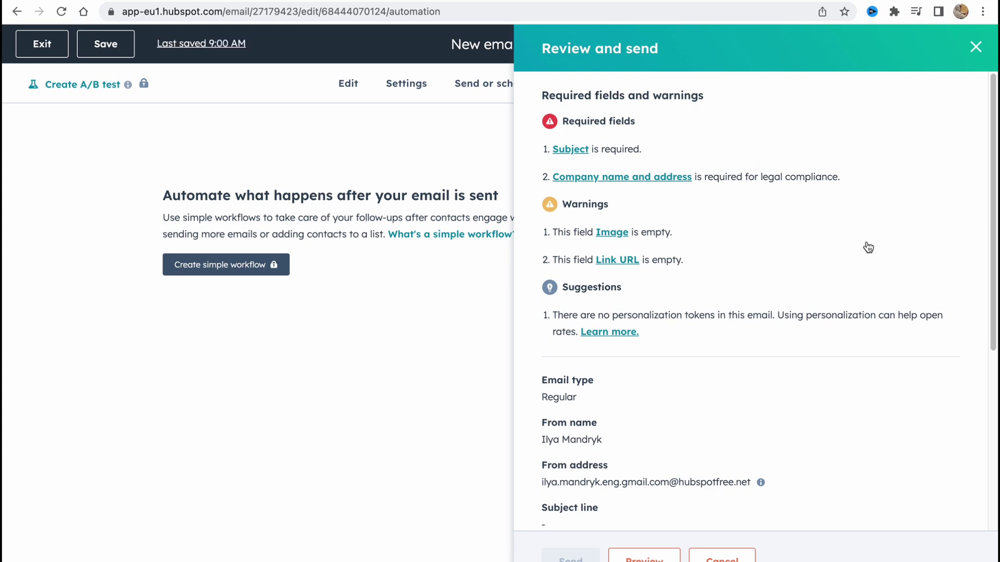
triple_click(592, 123)
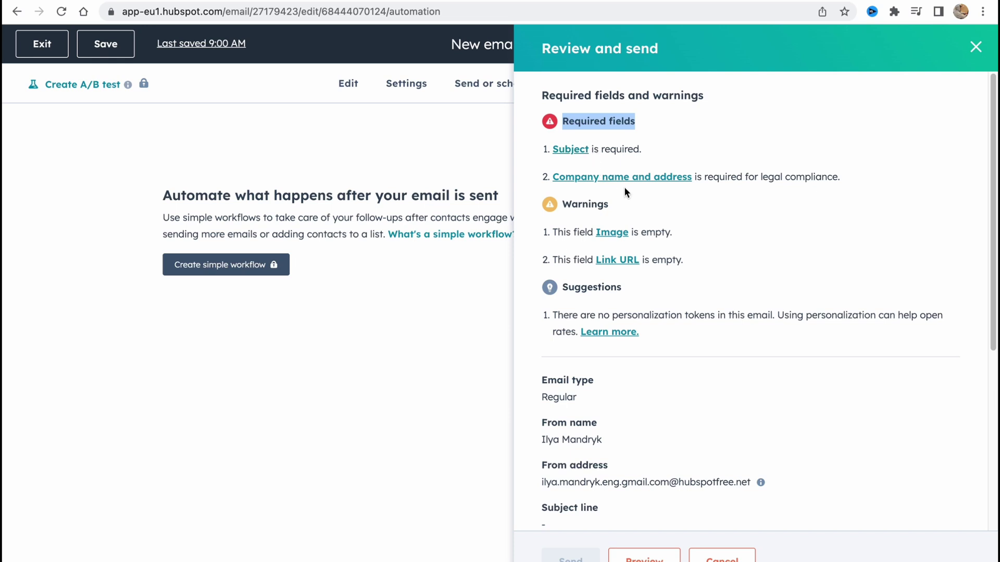
scroll(691, 307, "down", 5)
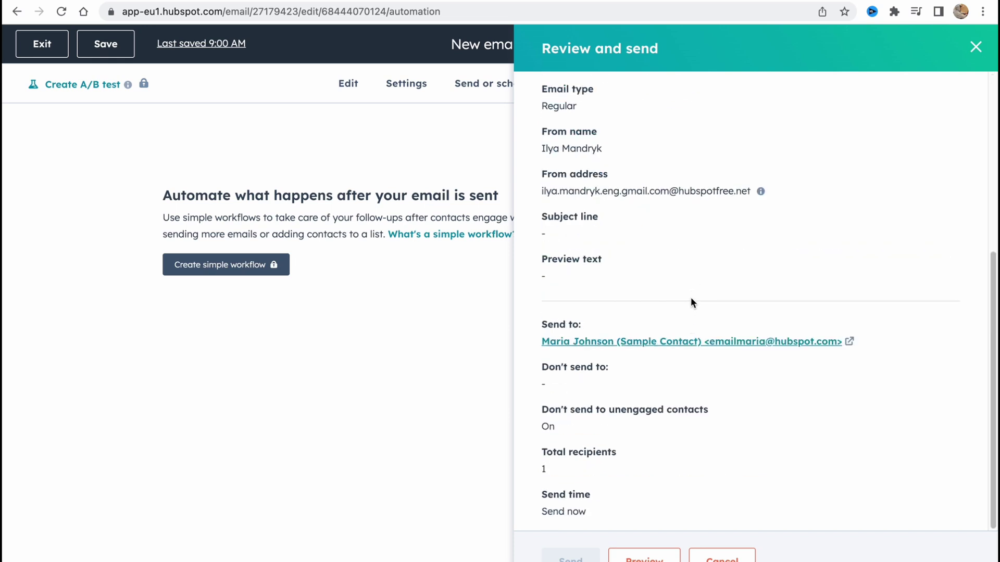
scroll(691, 299, "up", 5)
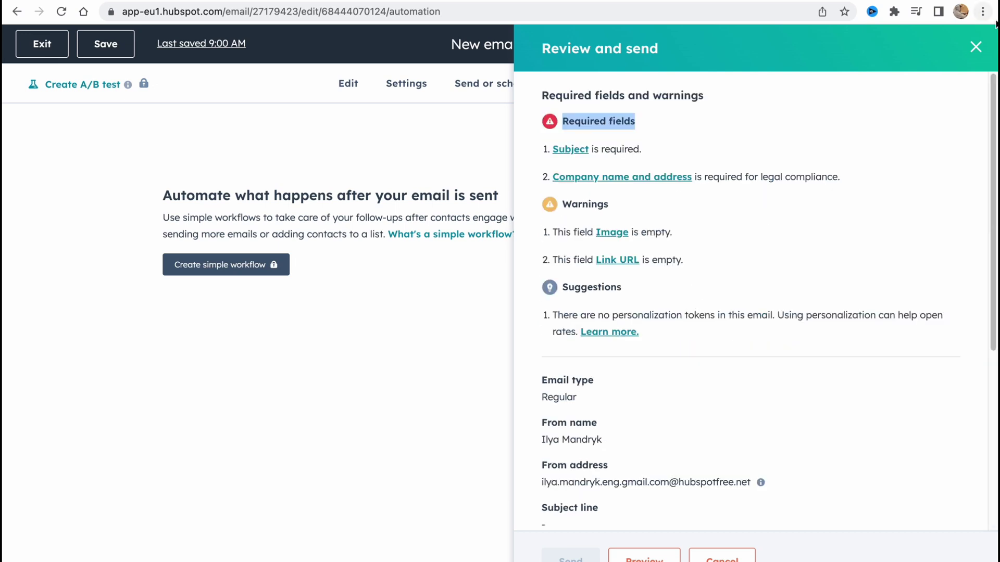
left_click(976, 47)
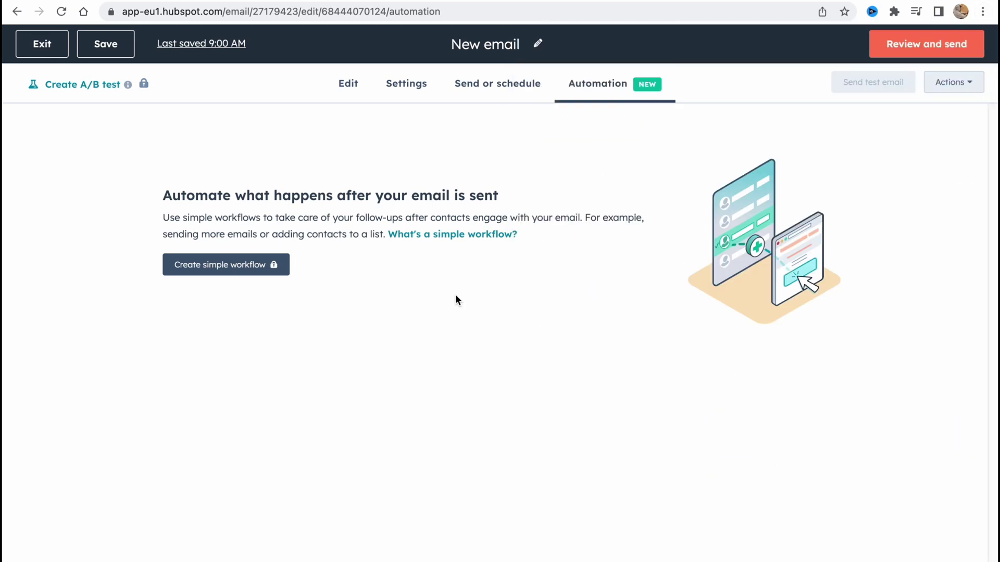
Save the email draft, exit the editor and reopen the Marketing Email list
left_click(111, 45)
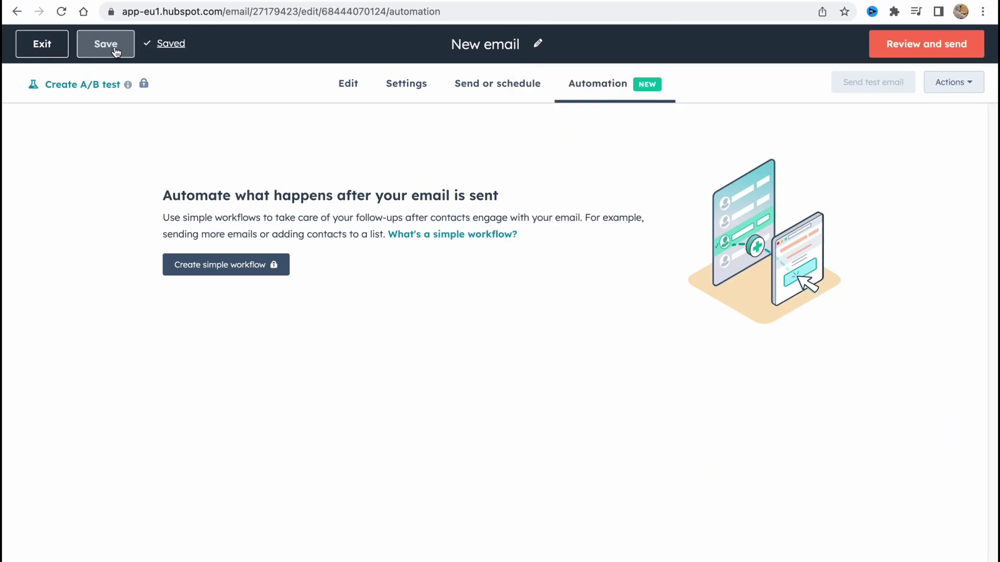
left_click(58, 47)
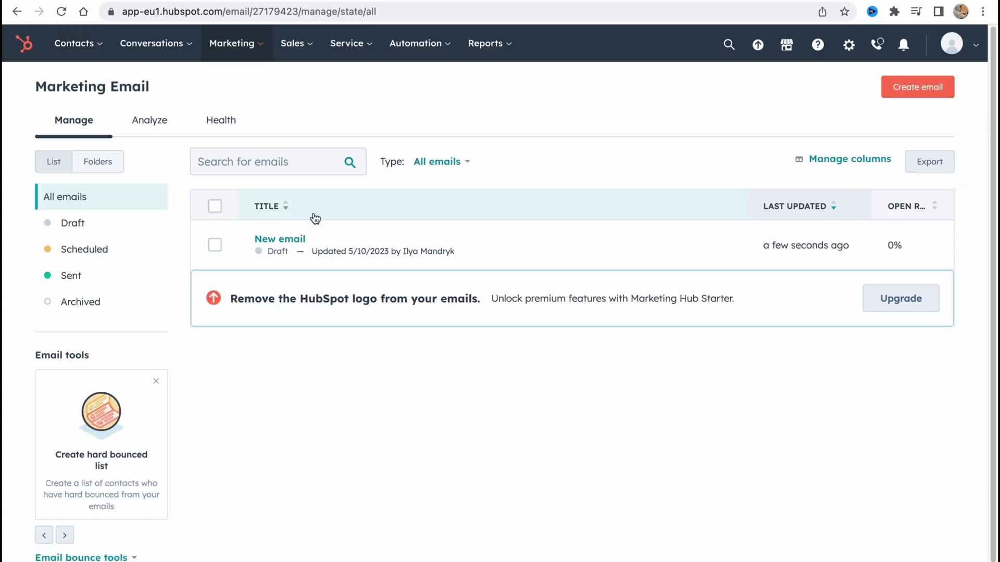
mouse_move(250, 42)
left_click(255, 109)
Scroll through the Analyze dashboard, then switch to the Health dashboard
left_click(131, 121)
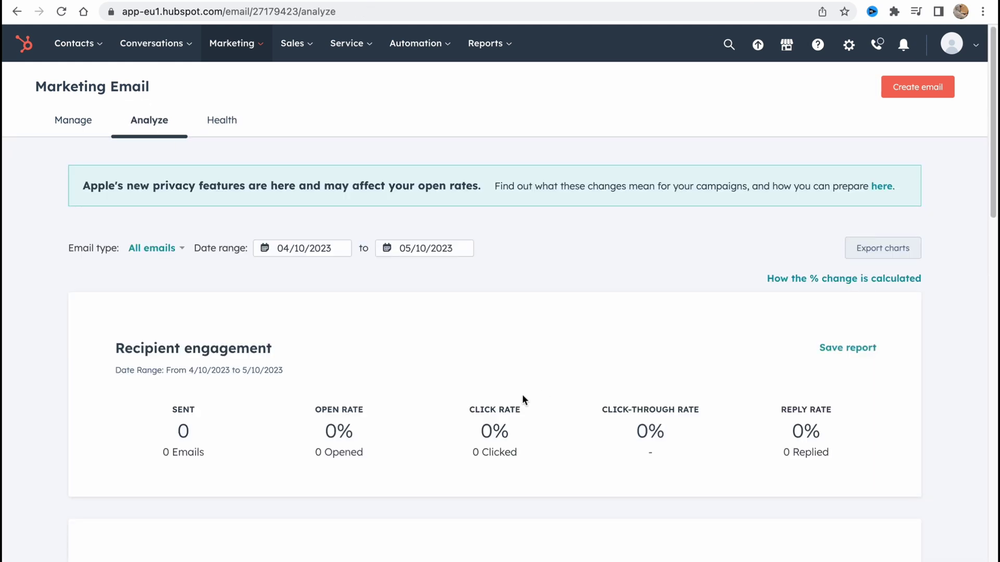
scroll(276, 377, "down", 1)
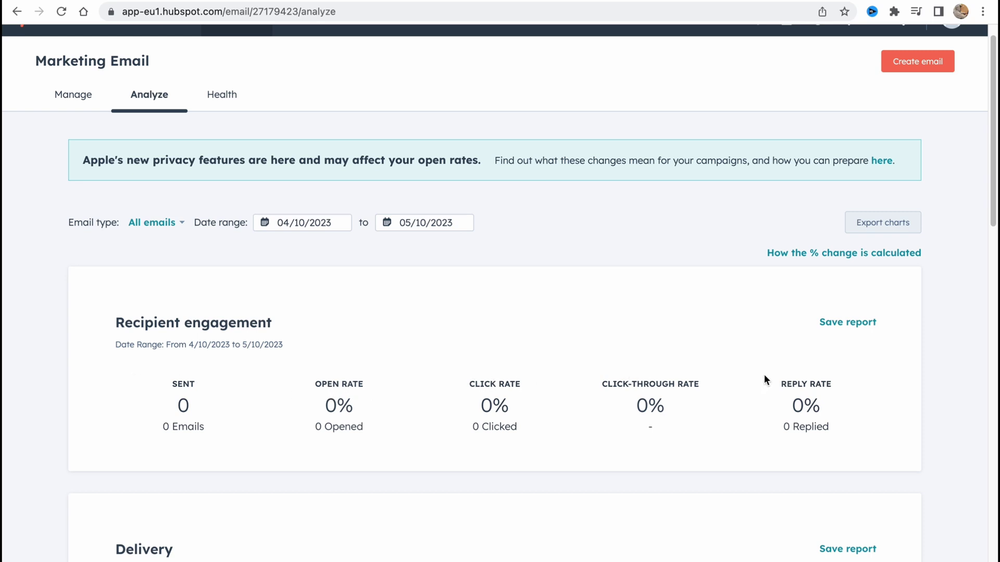
scroll(521, 354, "down", 10)
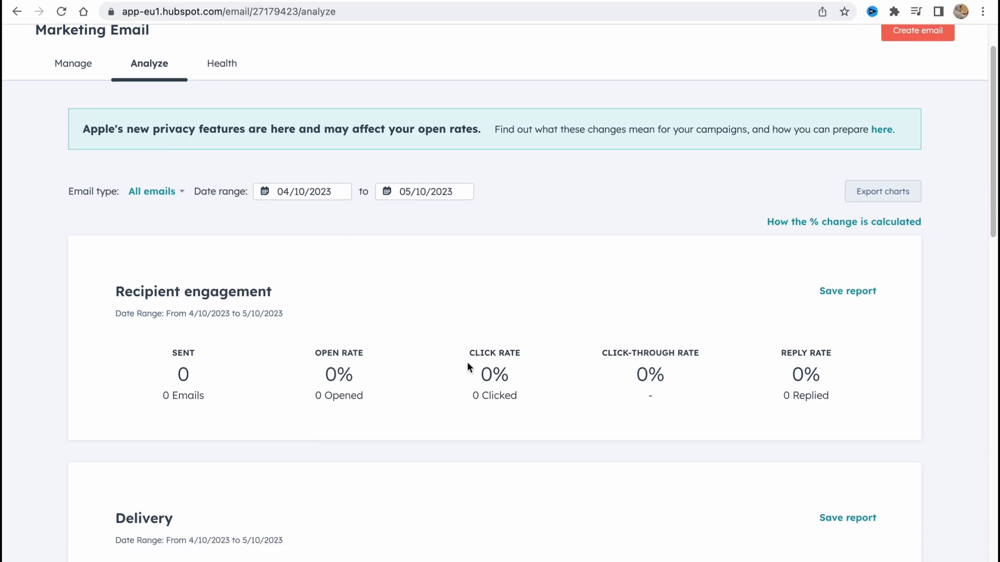
scroll(443, 348, "down", 6)
scroll(419, 329, "up", 17)
left_click(238, 124)
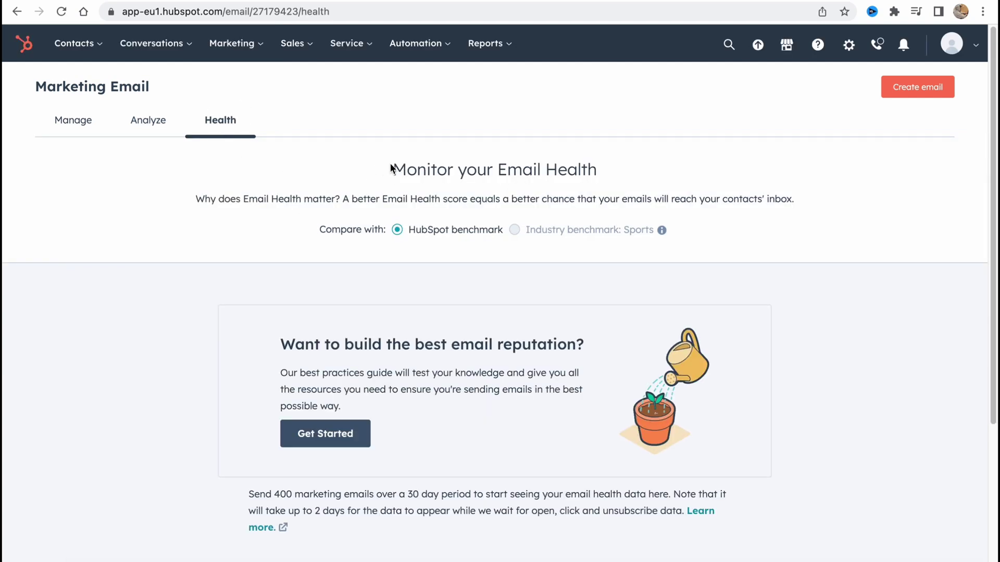
Highlight the 'Monitor your Email Health' heading, then scroll the Health page down and back up
left_click_drag(391, 169, 627, 167)
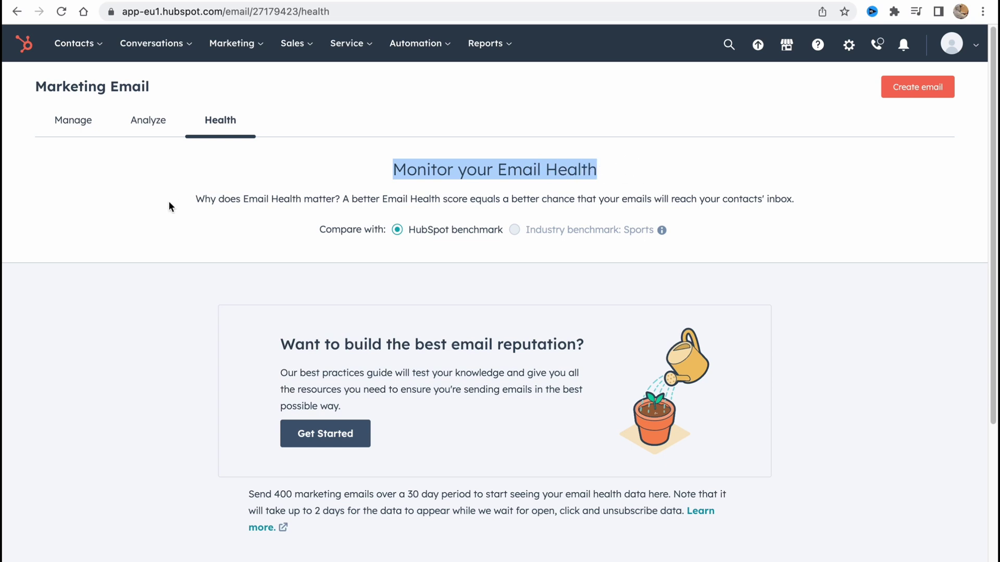
mouse_move(181, 203)
left_mouse_down()
mouse_move(330, 202)
mouse_move(283, 211)
mouse_move(689, 193)
left_mouse_up()
left_click(919, 189)
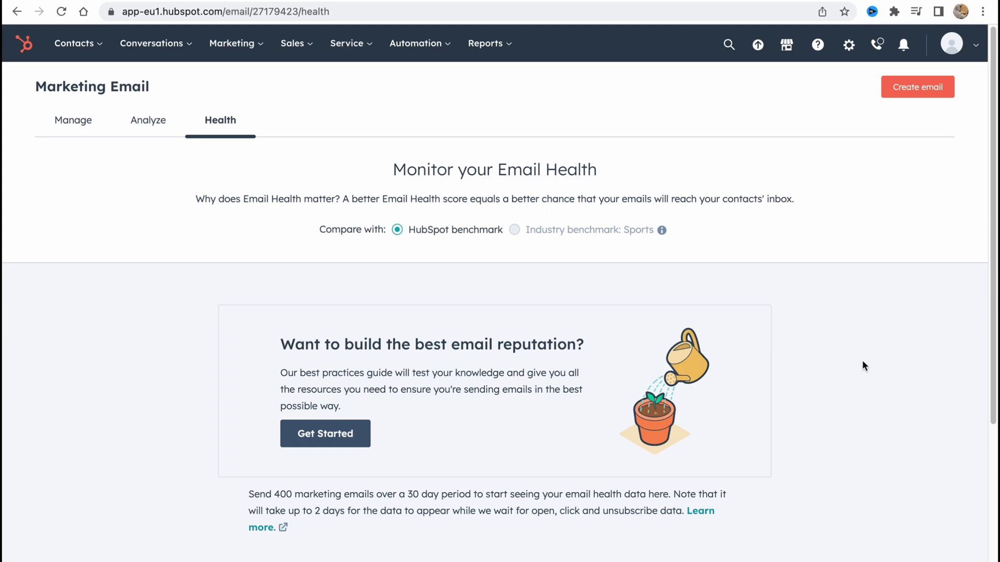
scroll(864, 369, "down", 5)
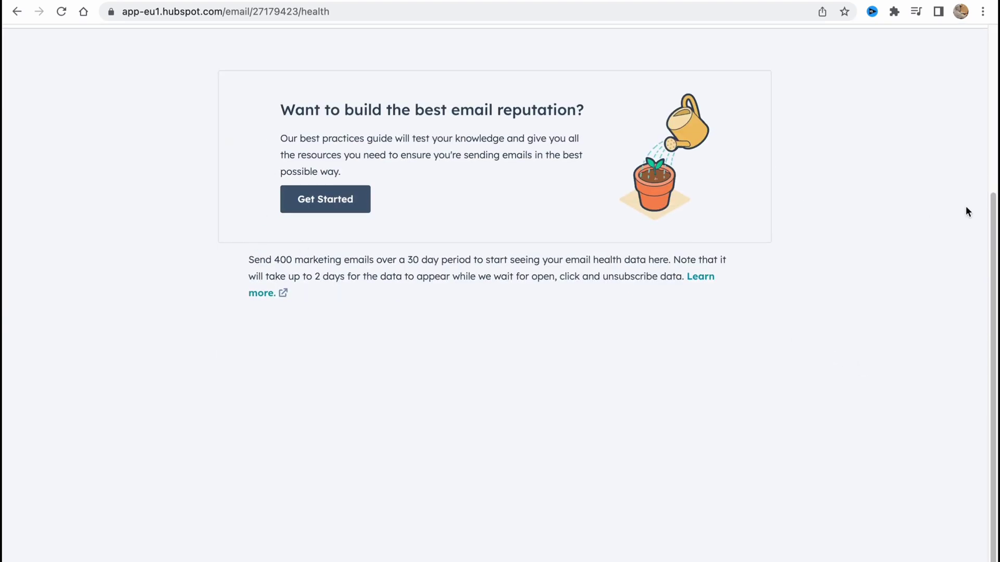
scroll(666, 348, "up", 5)
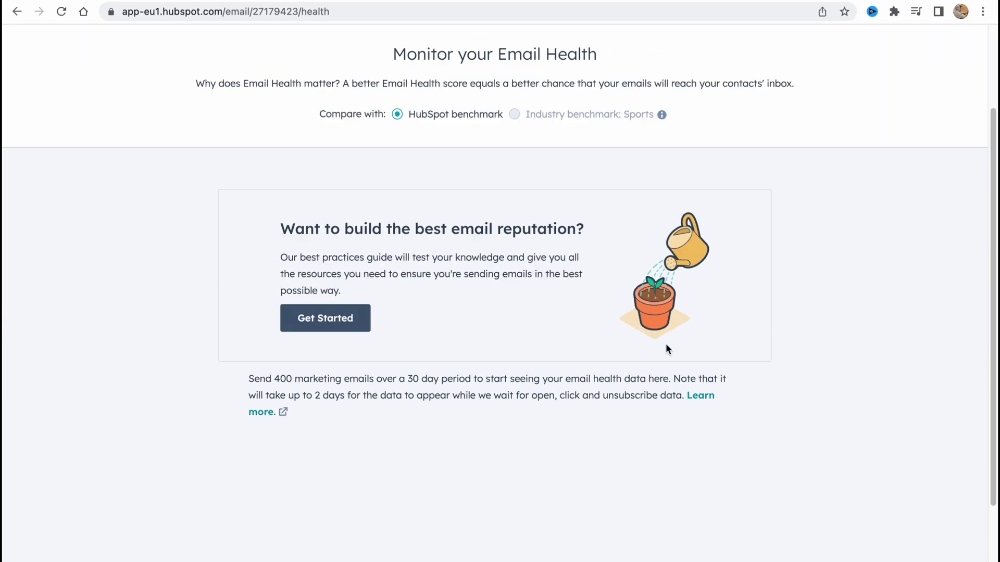
Return to the Manage list and permanently delete the 'New email' draft via its Actions menu
left_click(136, 123)
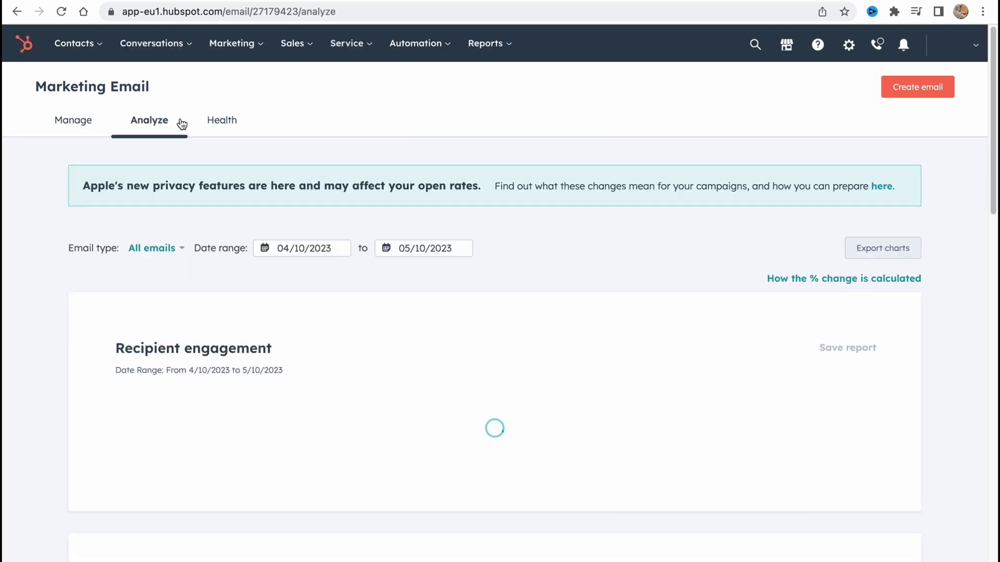
left_click(58, 117)
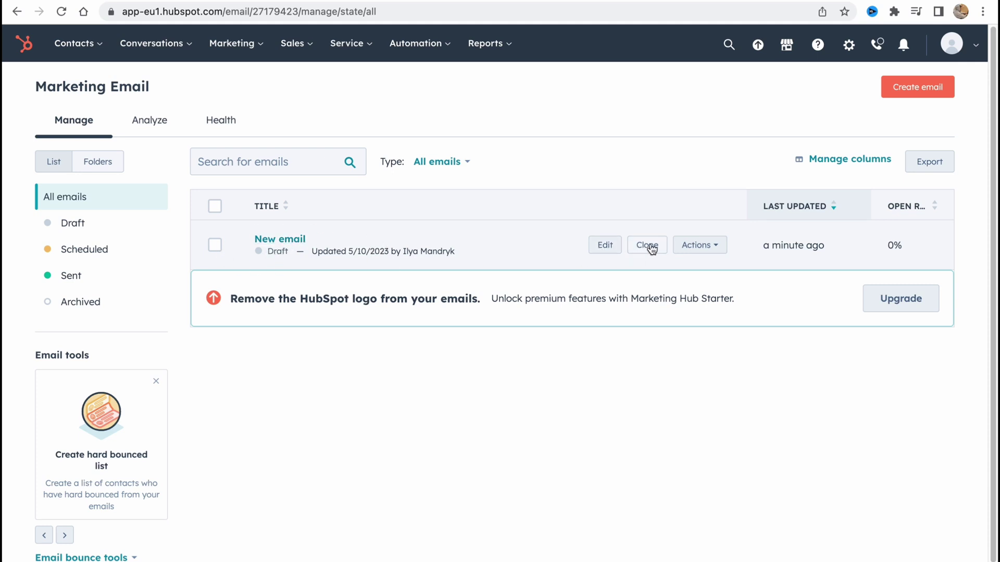
left_click(700, 246)
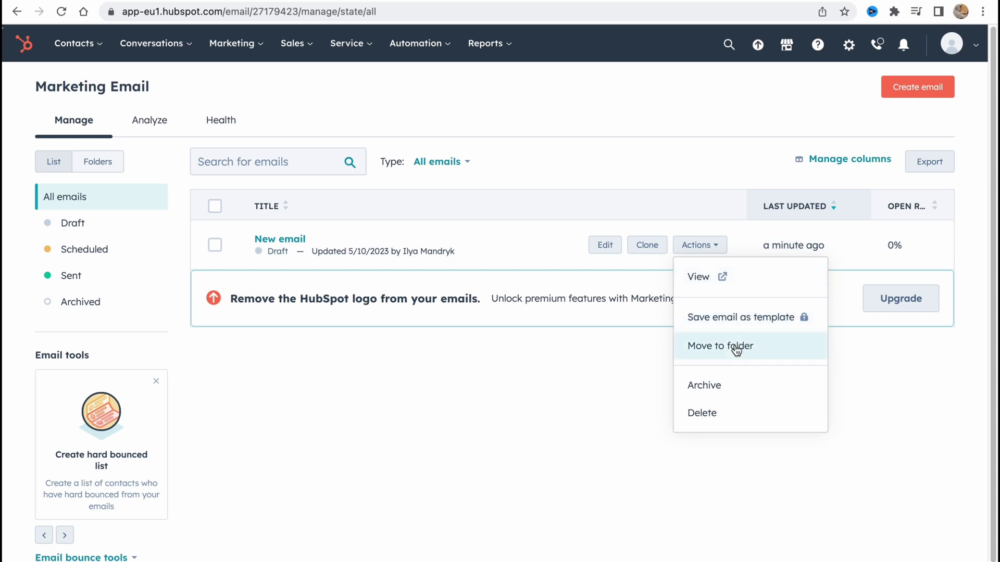
left_click(714, 414)
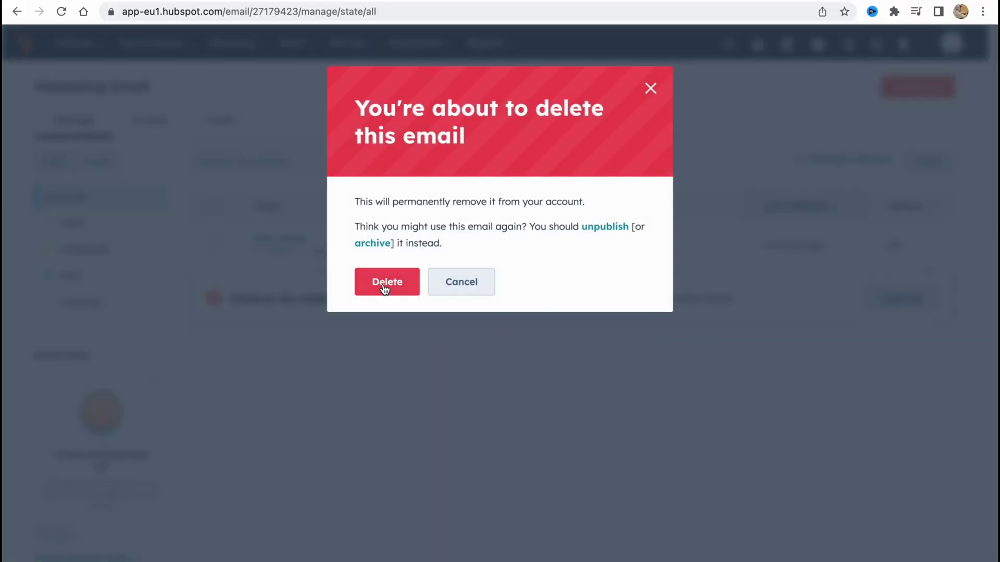
left_click(384, 288)
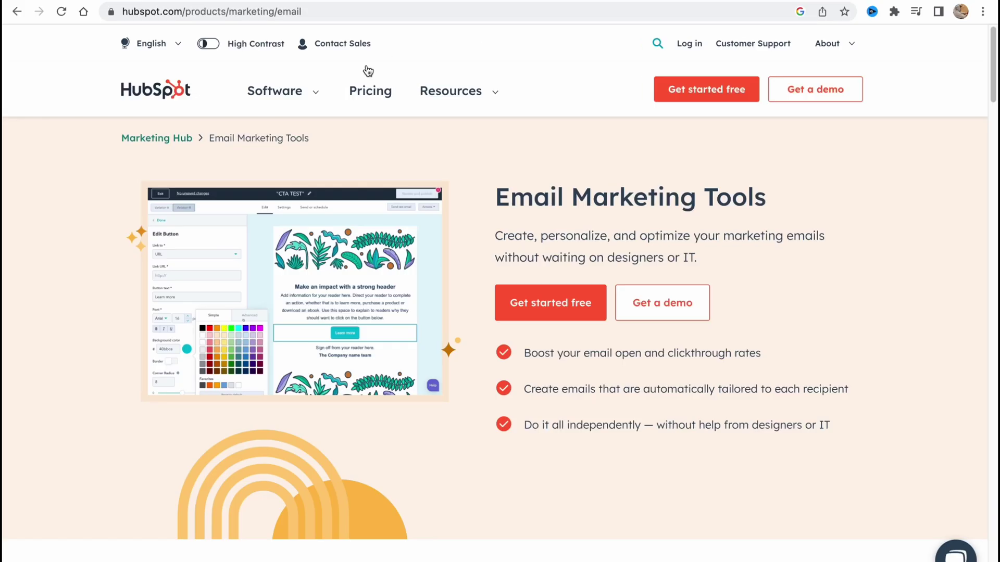
left_click(373, 94)
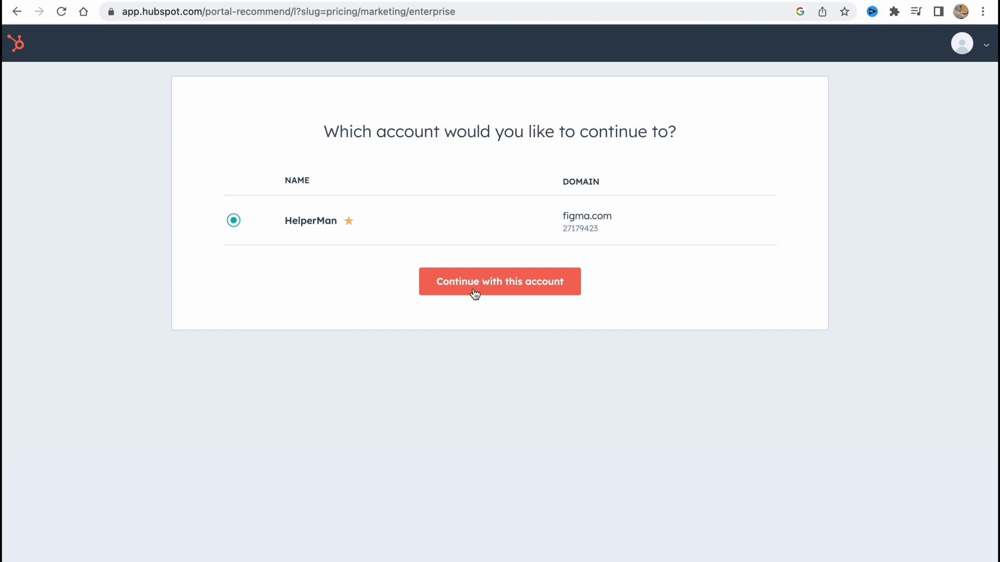
left_click(477, 284)
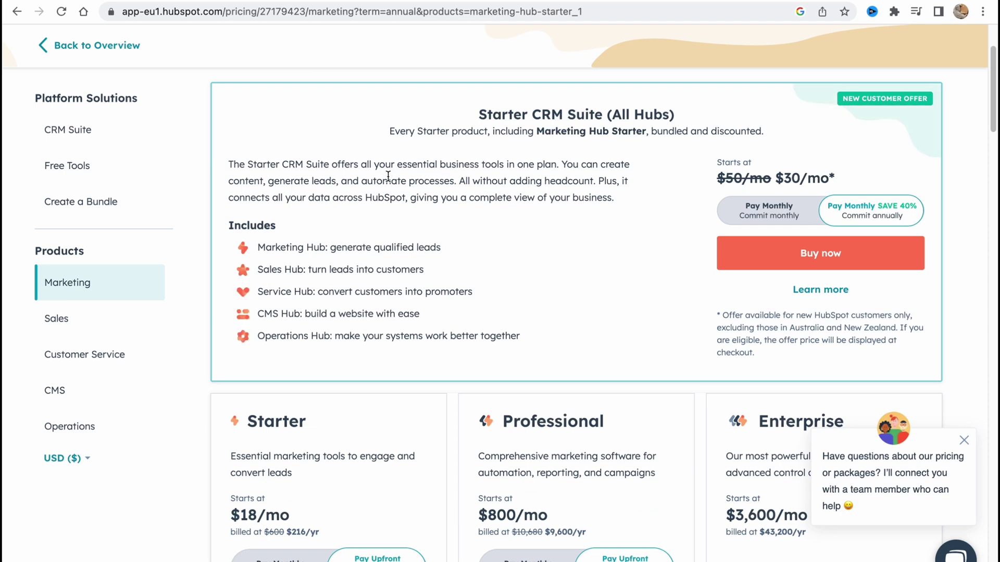
scroll(303, 252, "down", 5)
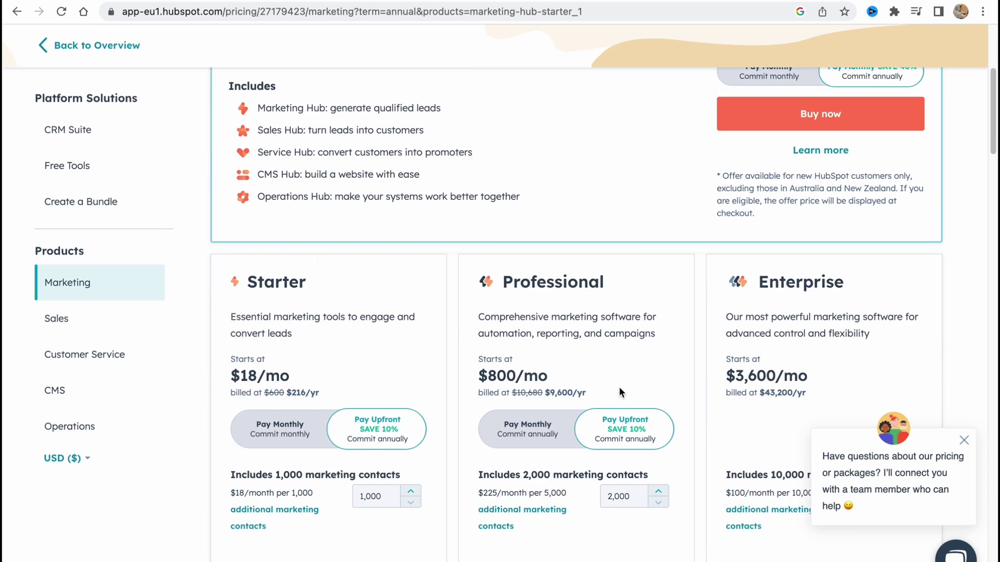
scroll(469, 349, "down", 1)
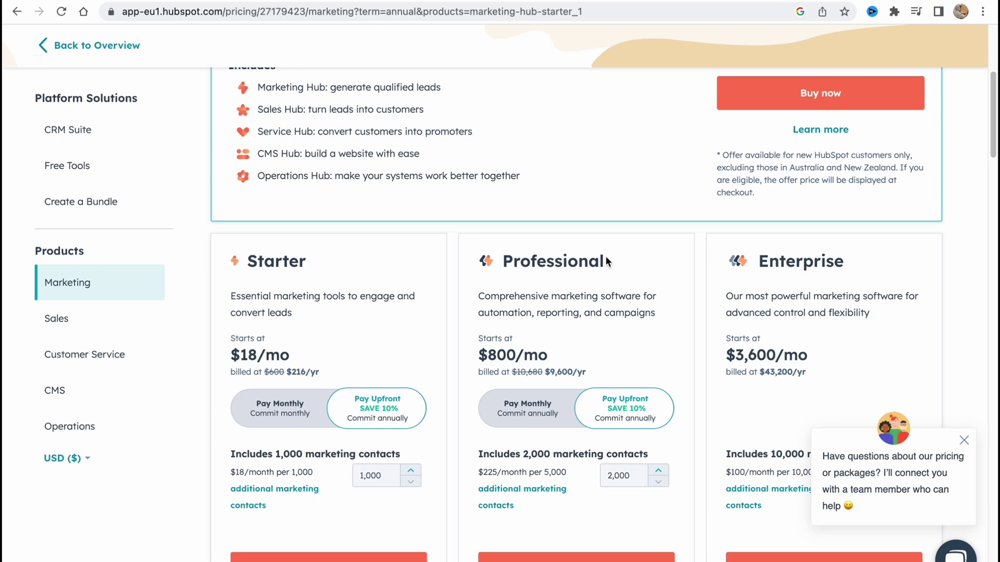
scroll(909, 276, "down", 1)
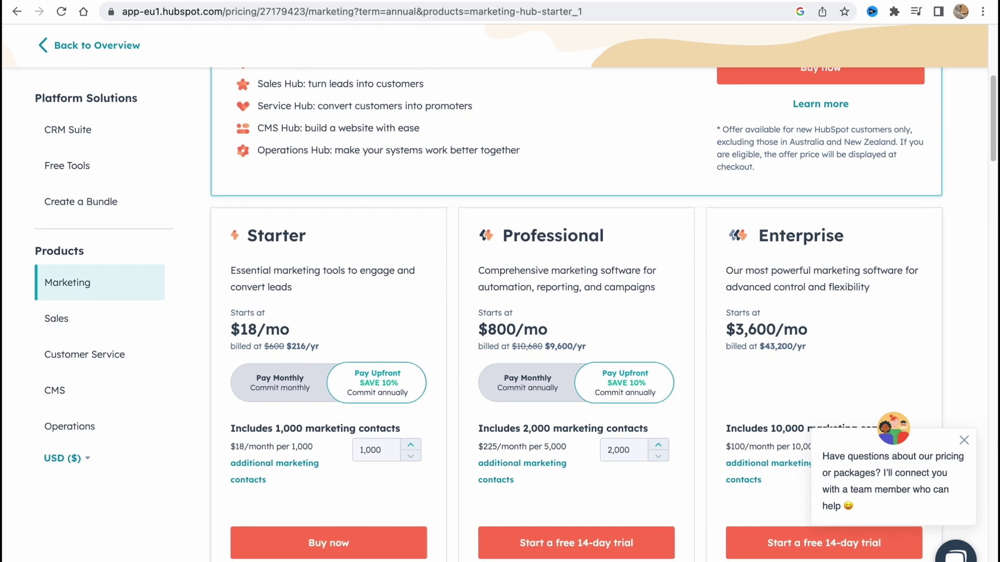
left_click(964, 441)
scroll(508, 342, "down", 1)
scroll(508, 342, "down", 8)
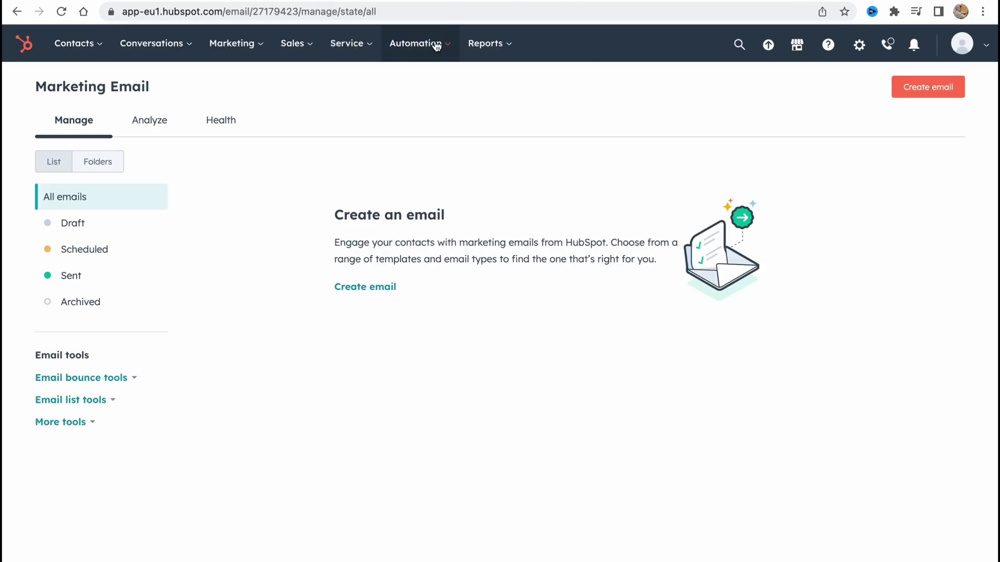
Check the Health, Analyze and Manage tabs, then create an Automated email to reach the upgrade offer
mouse_move(240, 50)
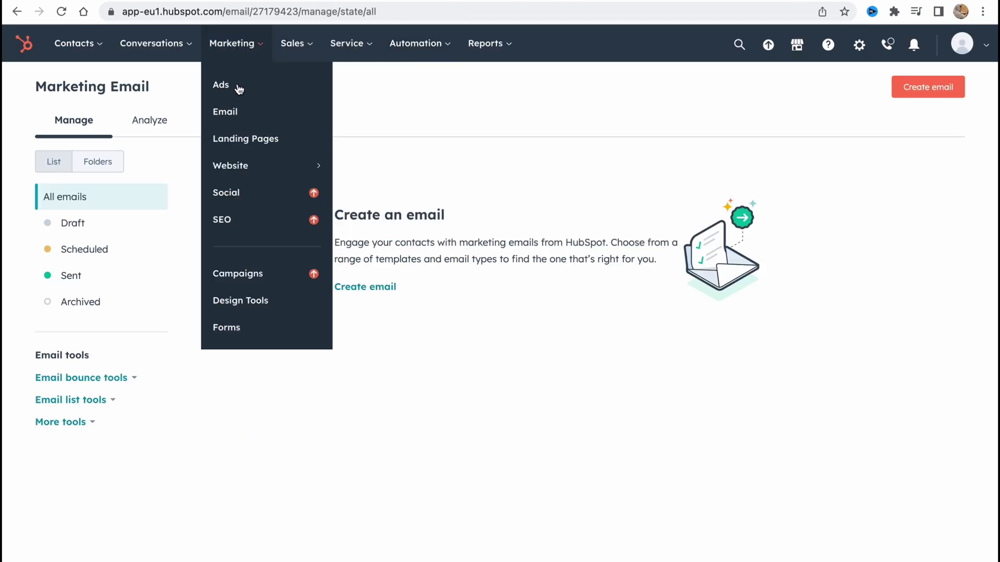
left_click(225, 111)
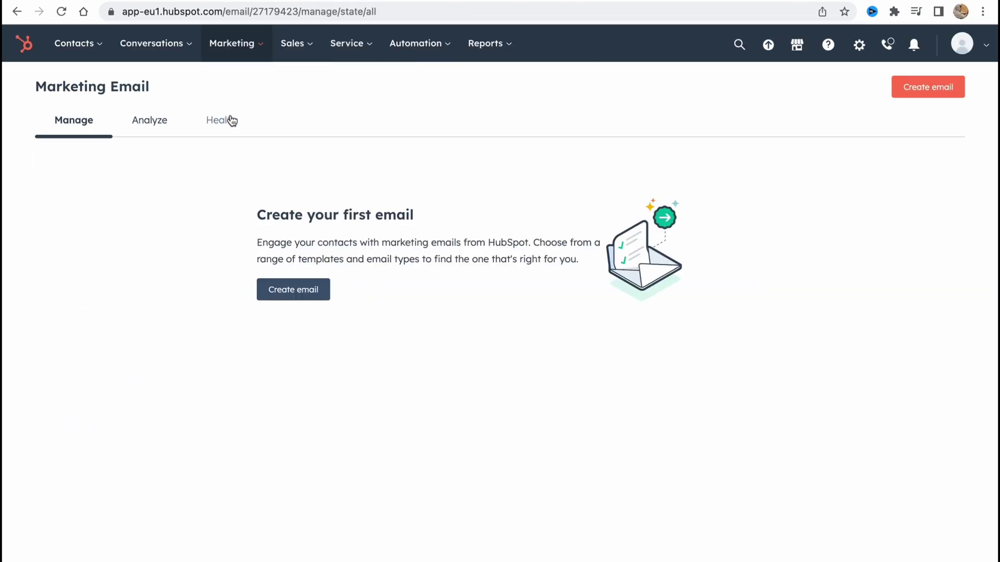
left_click(230, 121)
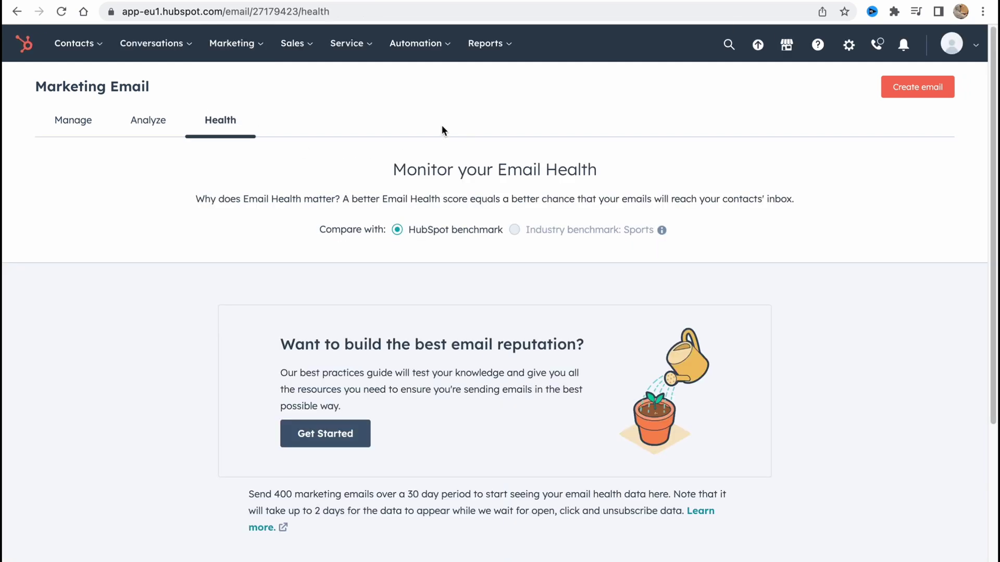
left_click(162, 123)
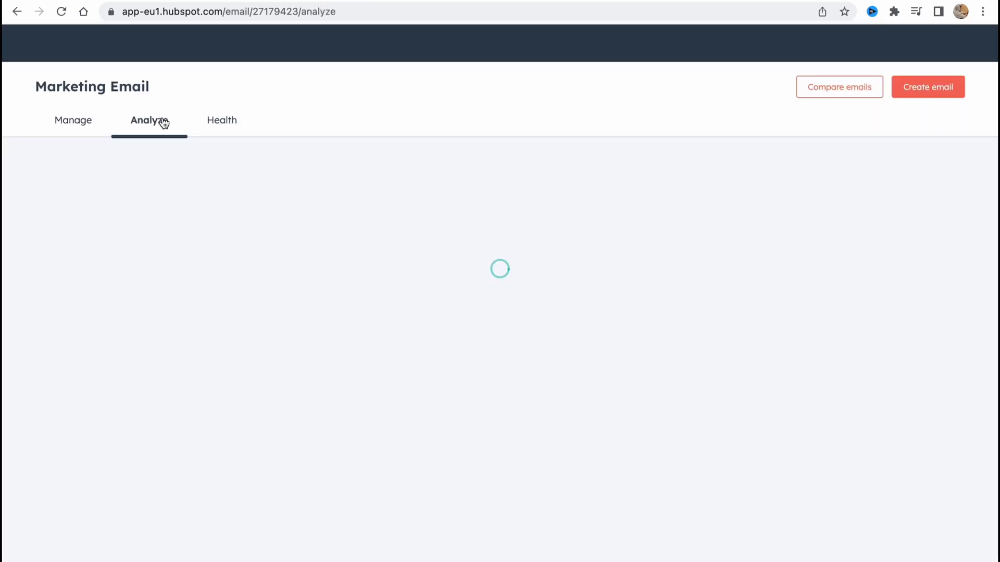
left_click(80, 117)
left_click(930, 90)
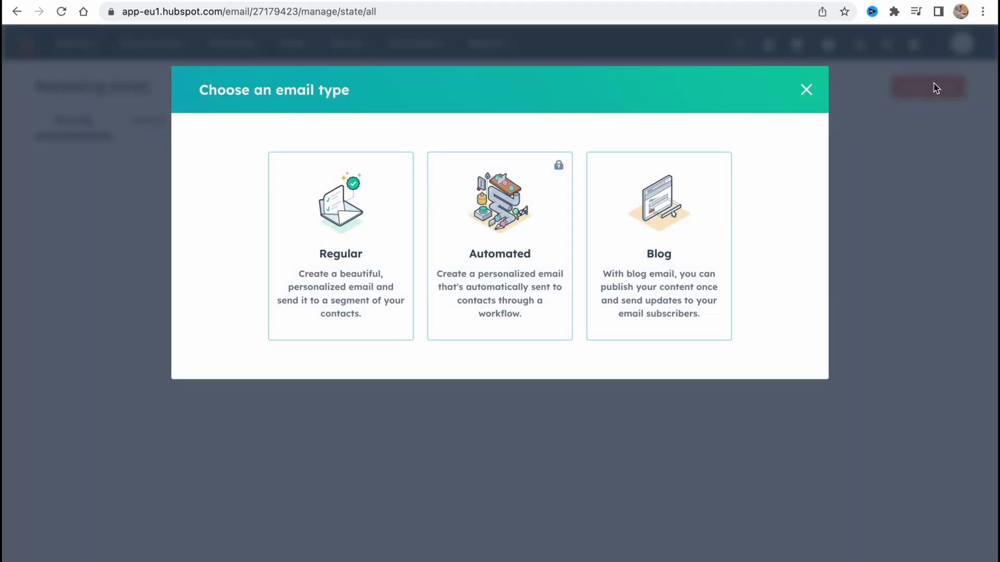
left_click(510, 191)
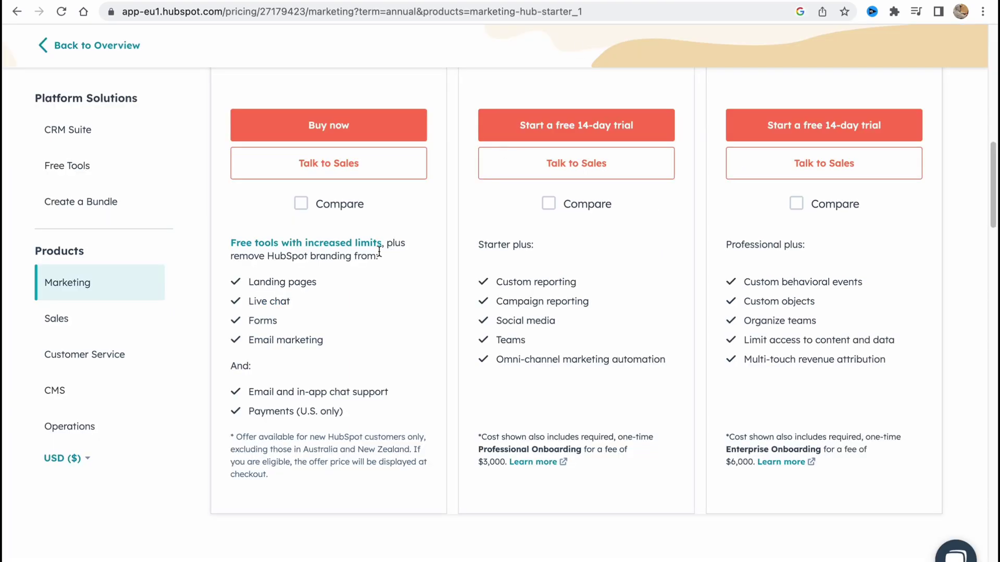
Review the Starter, Professional and Enterprise plans, highlighting Starter's $18/mo price and scrolling the Features table
scroll(401, 285, "up", 8)
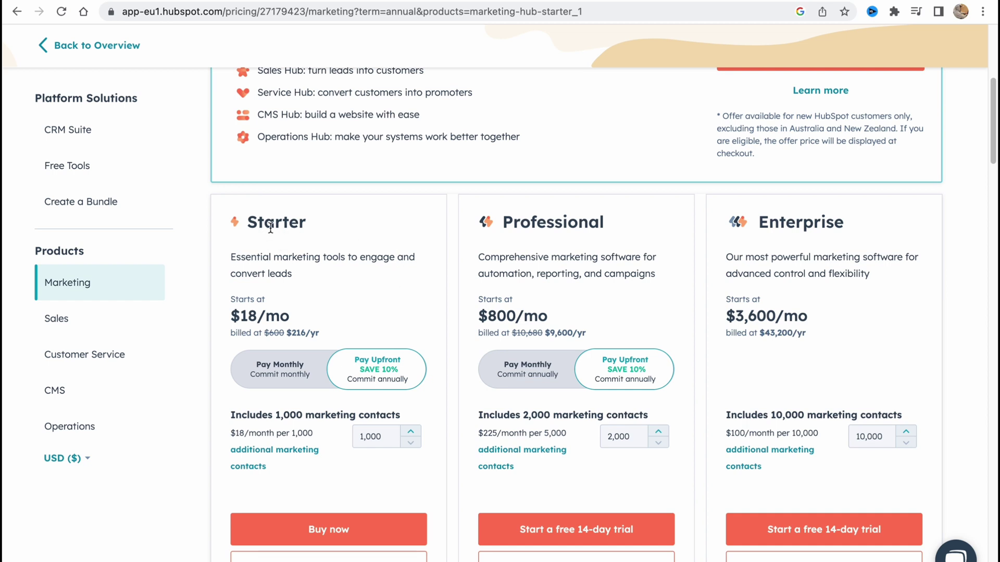
left_click_drag(230, 315, 321, 311)
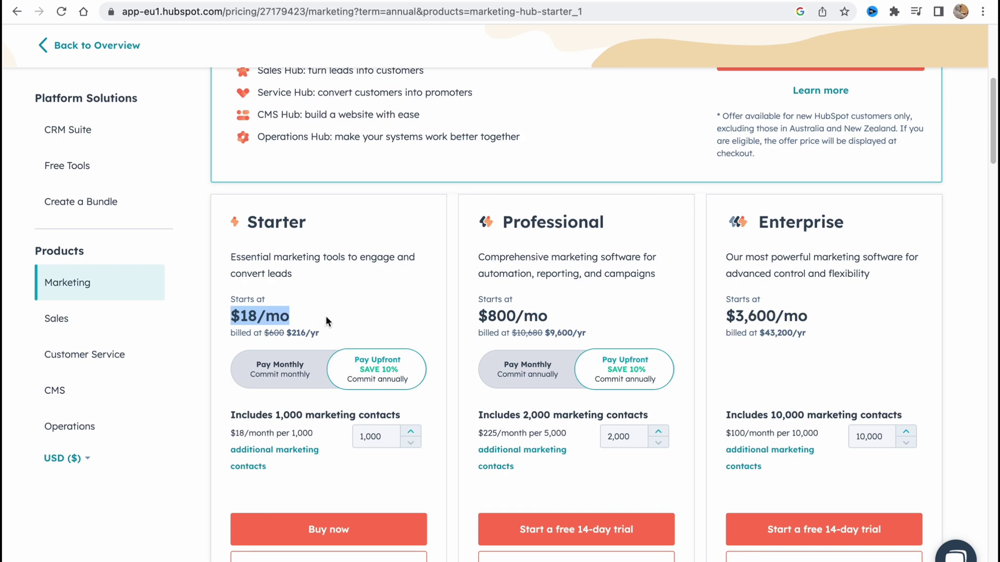
scroll(326, 316, "down", 5)
scroll(326, 319, "down", 5)
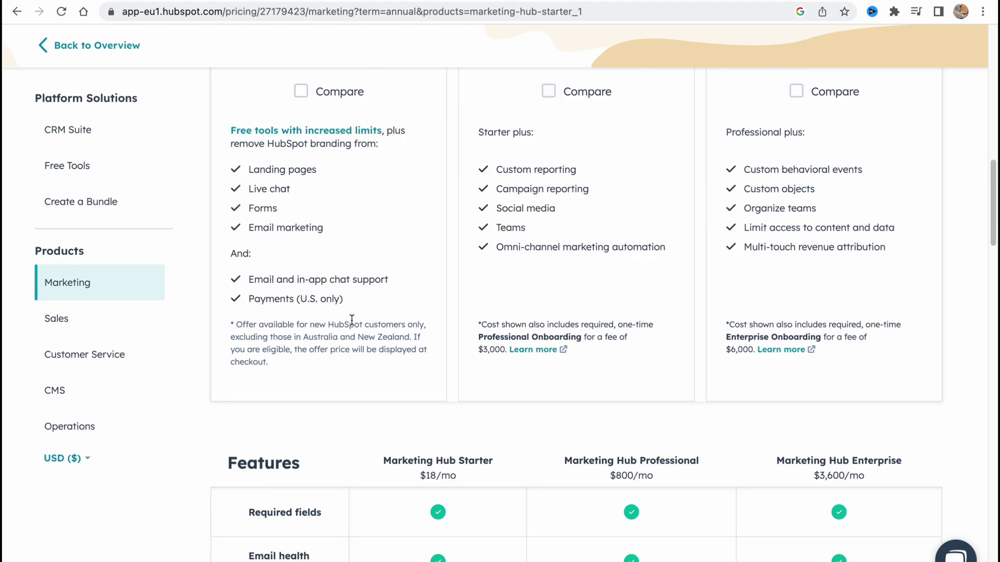
scroll(373, 281, "down", 10)
scroll(381, 260, "up", 10)
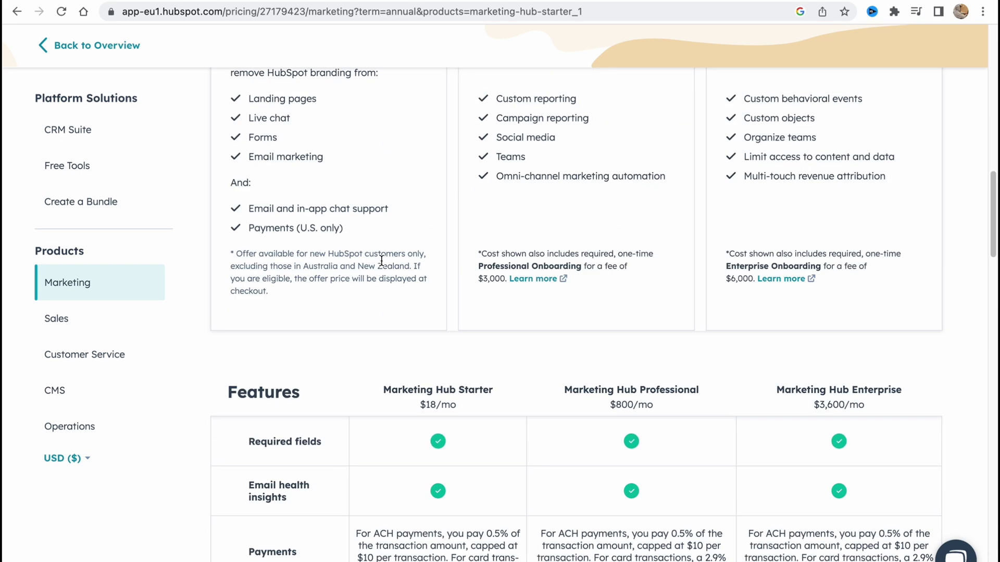
scroll(383, 260, "up", 10)
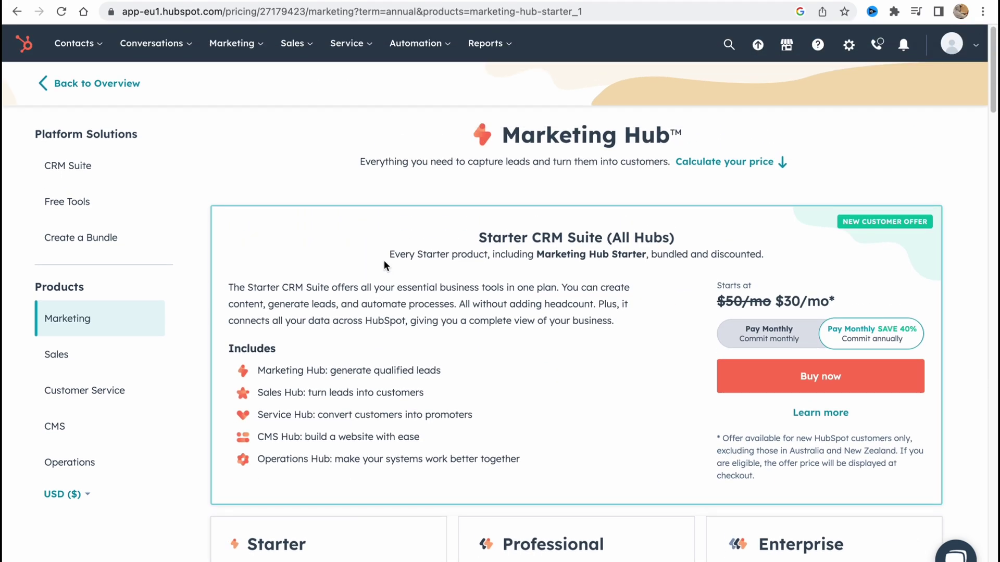
Use the HubSpot sprocket logo to go back to the User Guide home
left_click(33, 48)
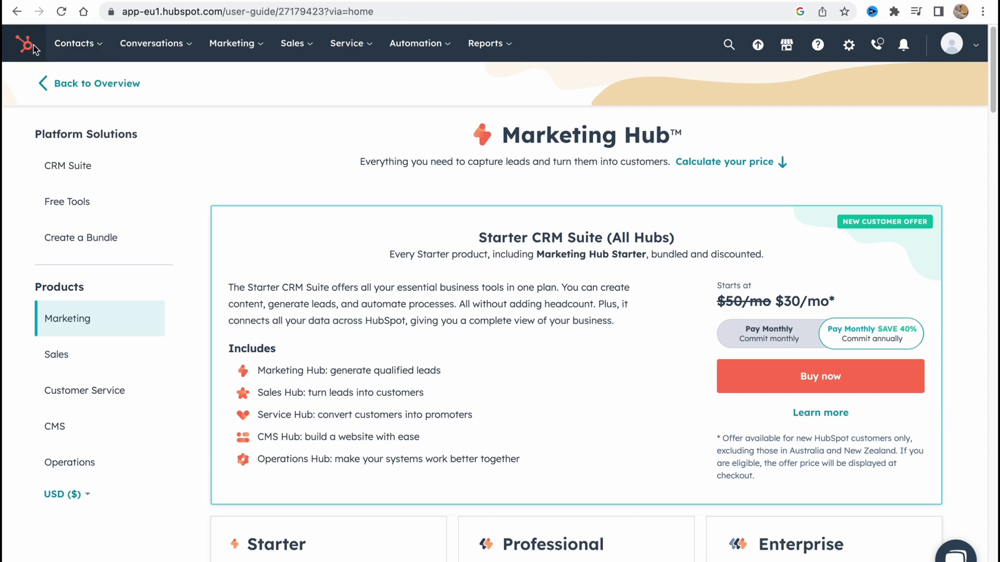